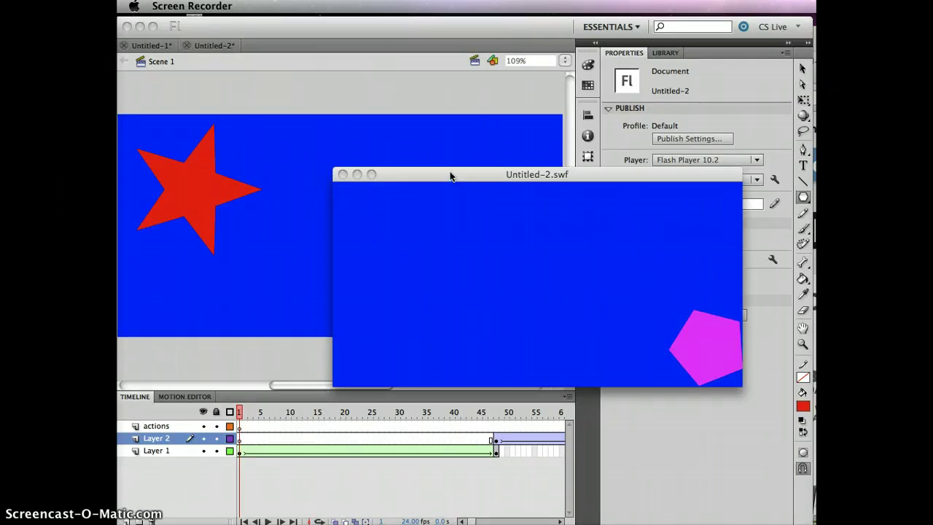
pyautogui.click(464, 173)
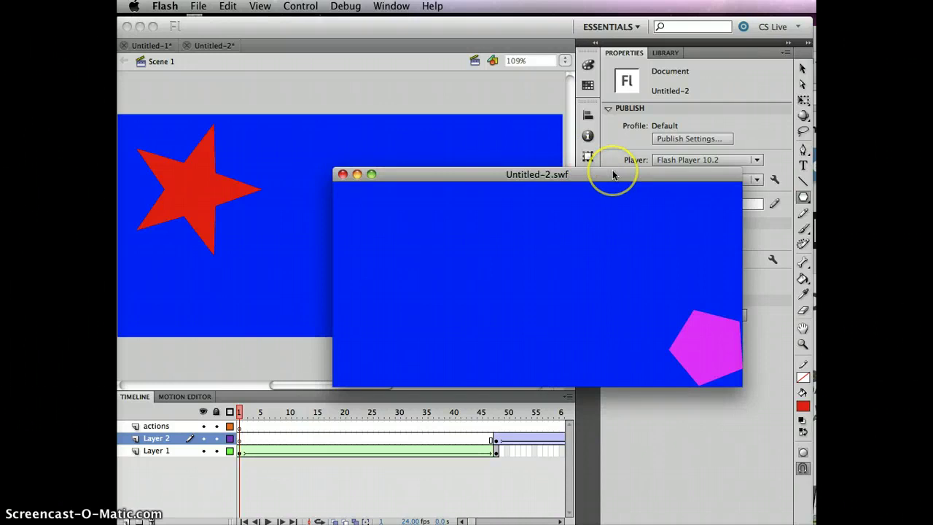
pyautogui.moveTo(612, 174)
pyautogui.mouseDown()
pyautogui.moveTo(469, 183)
pyautogui.moveTo(644, 181)
pyautogui.moveTo(620, 181)
pyautogui.mouseUp()
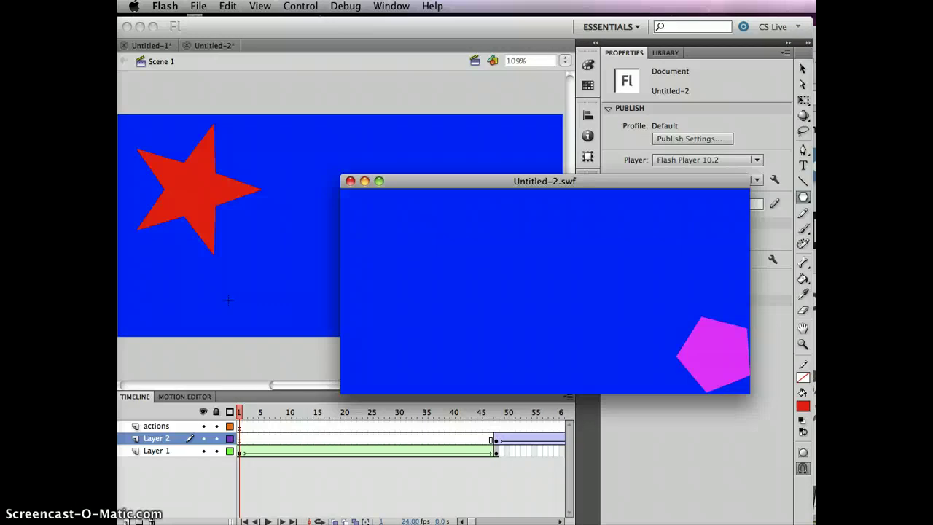
pyautogui.click(260, 275)
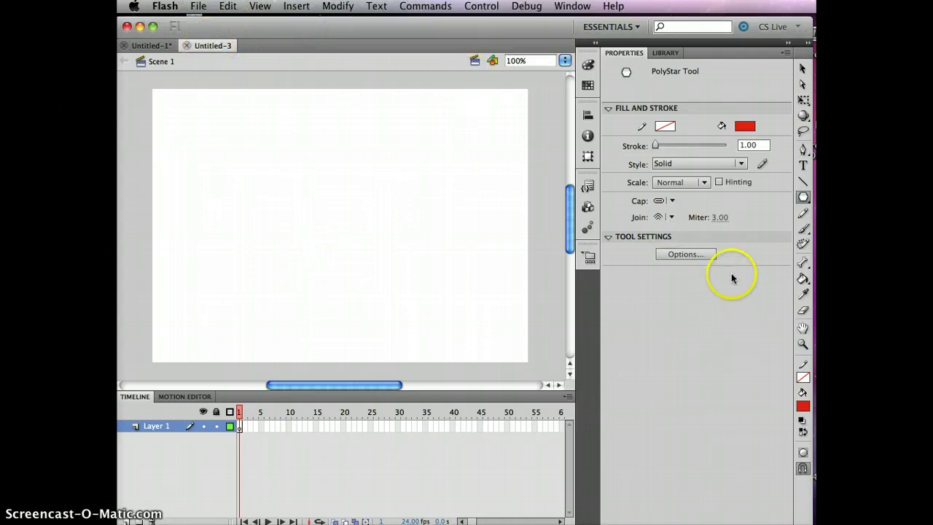
# Set the new document's stage size to 600 x 300 px
pyautogui.click(803, 69)
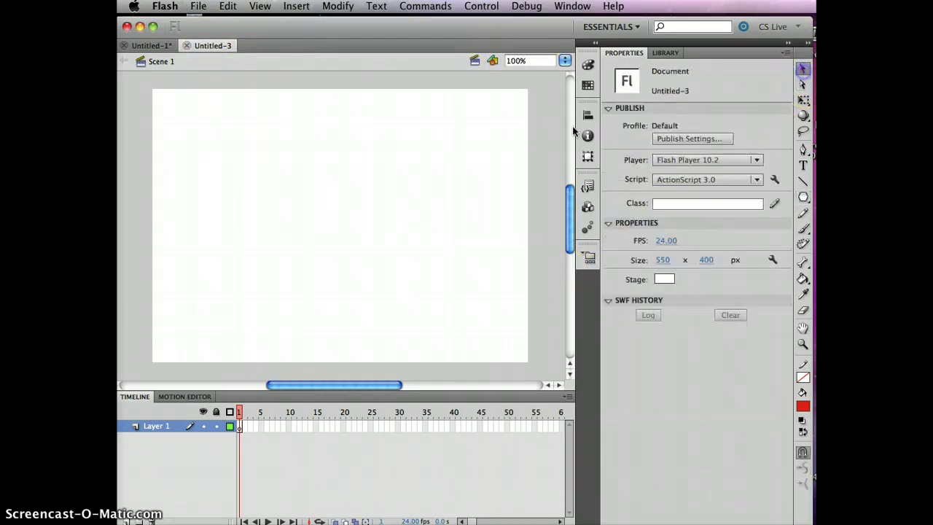
pyautogui.click(666, 53)
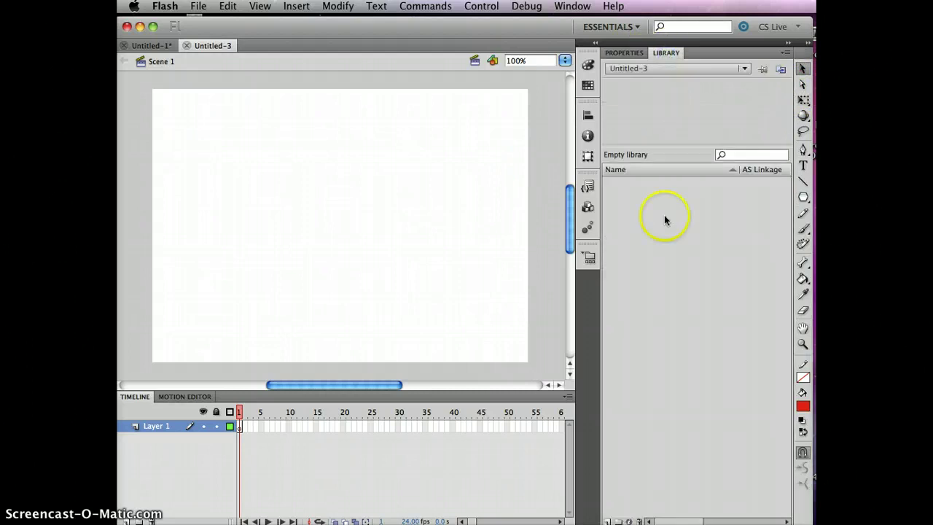
pyautogui.click(626, 53)
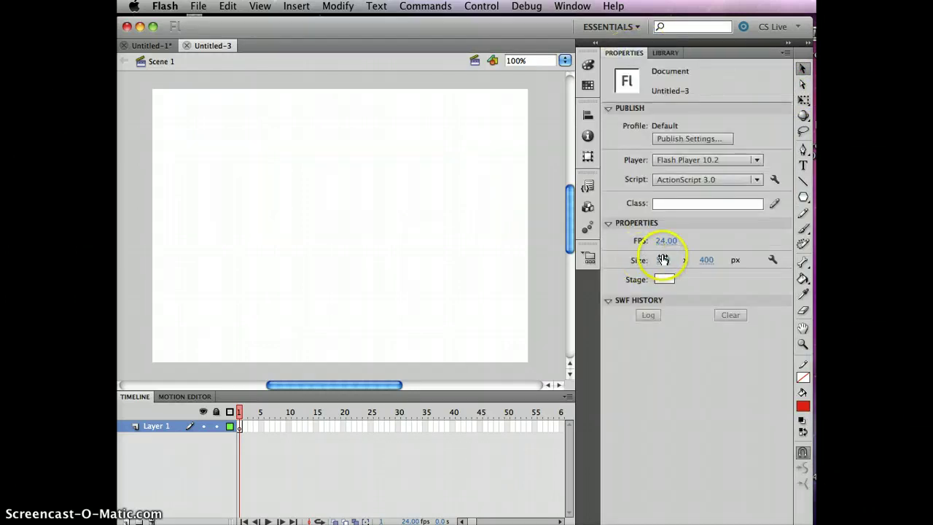
pyautogui.click(663, 259)
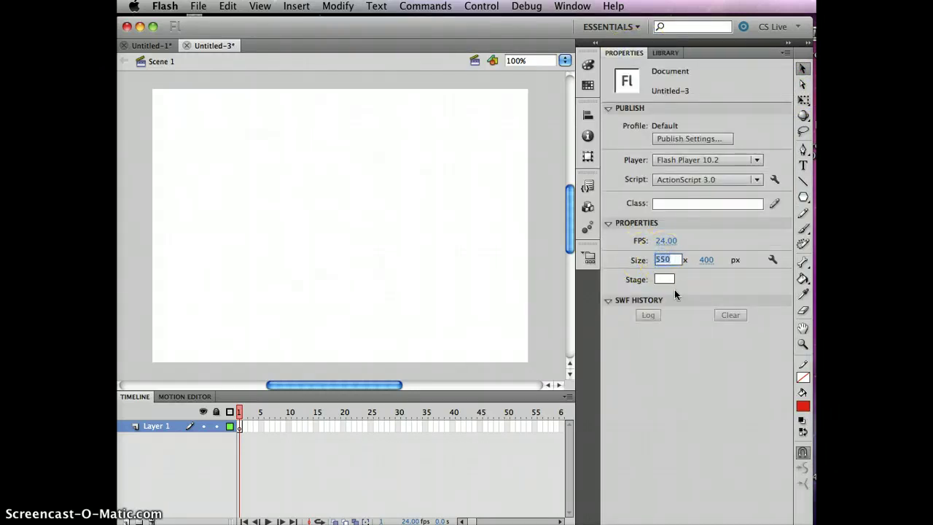
pyautogui.write('600')
pyautogui.click(707, 259)
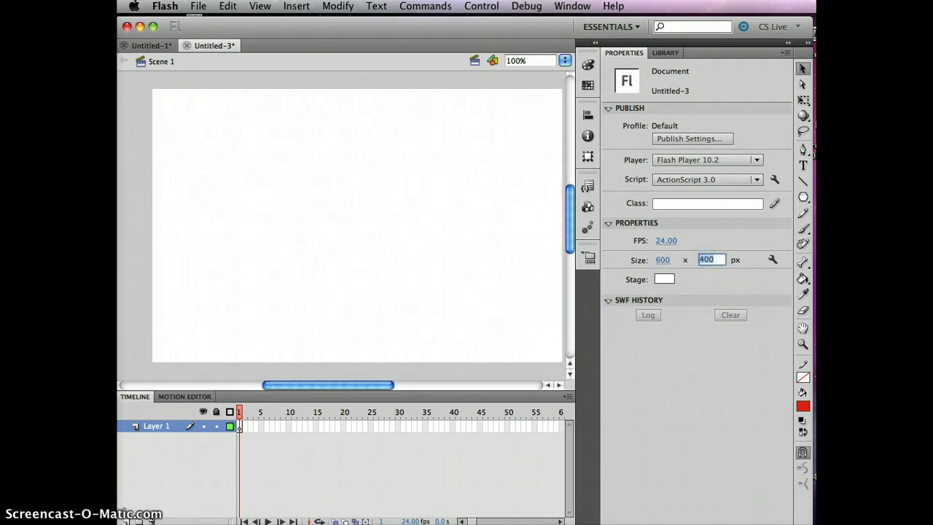
pyautogui.write('30')
pyautogui.click(469, 278)
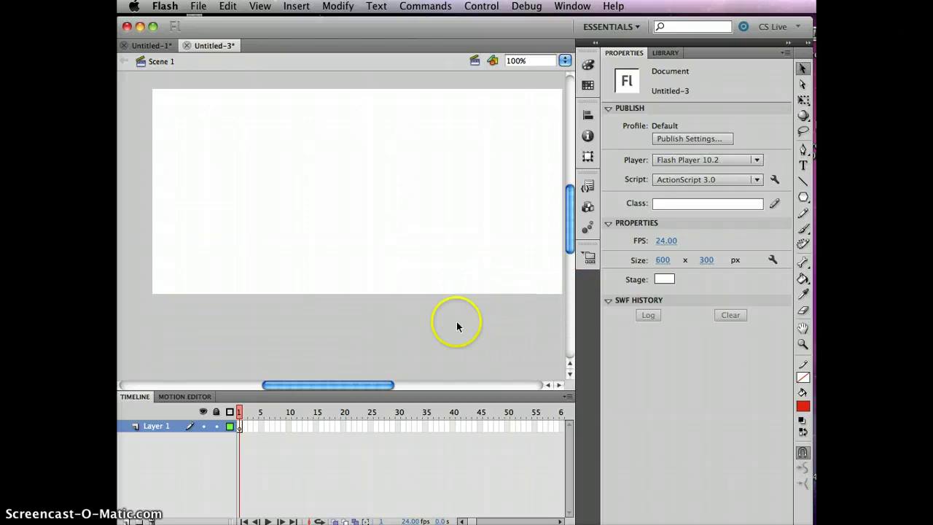
# Change the stage background colour to blue
pyautogui.doubleClick(803, 328)
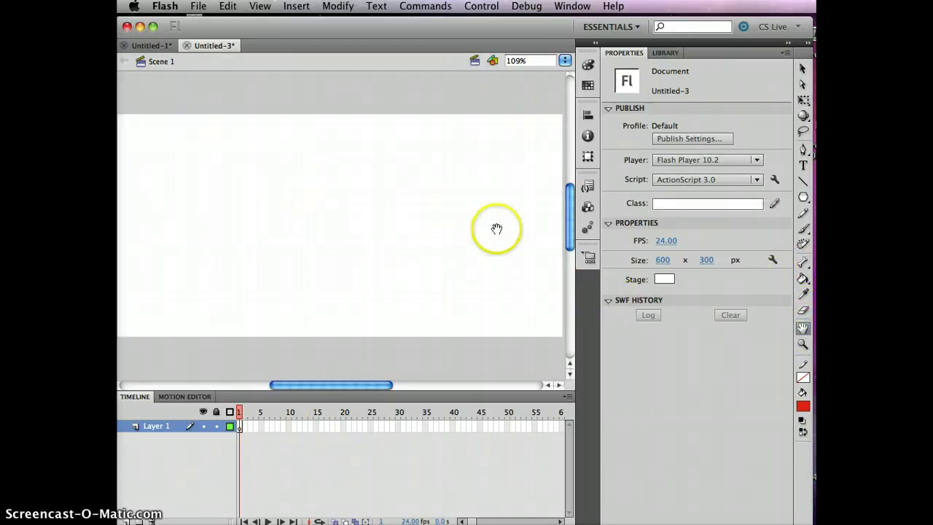
pyautogui.click(664, 281)
pyautogui.click(675, 388)
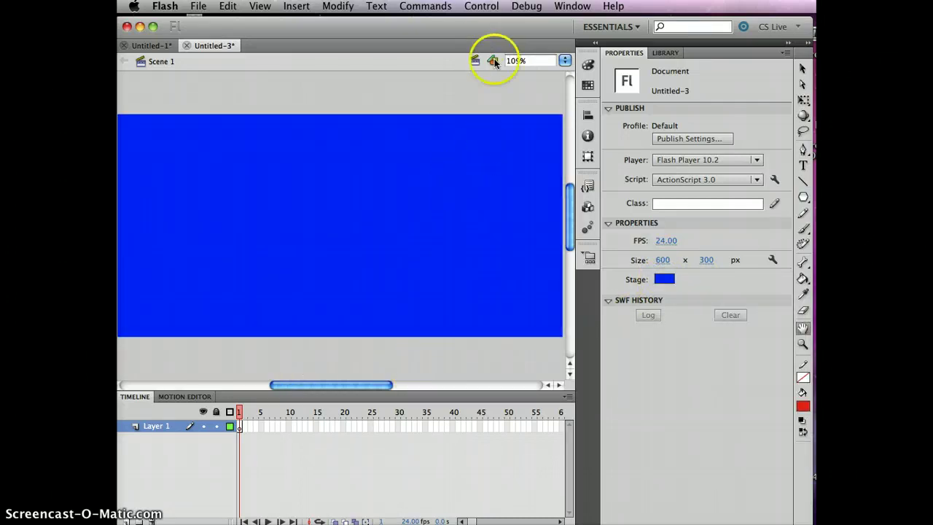
# Set up the PolyStar tool with the star style, 5 sides and a star point size of 0.50
pyautogui.click(801, 192)
pyautogui.moveTo(801, 192); pyautogui.dragTo(815, 257)
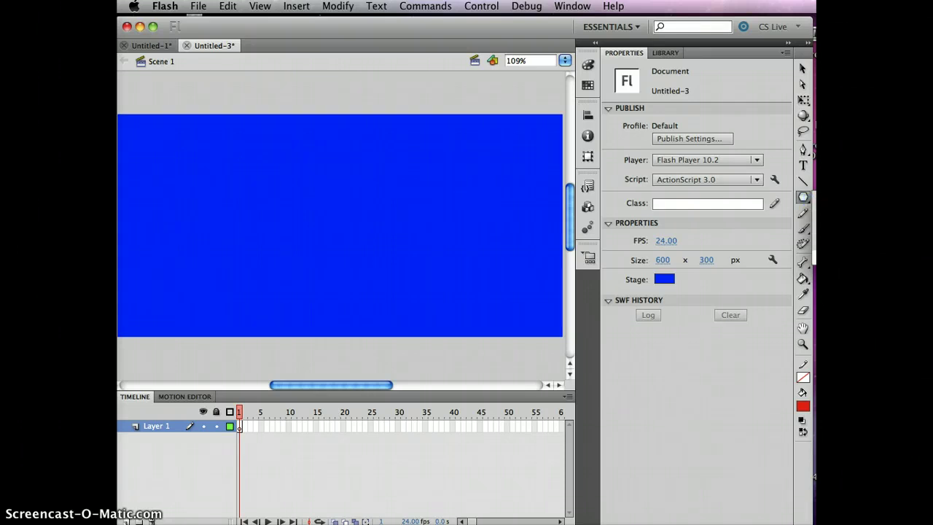
pyautogui.click(802, 197)
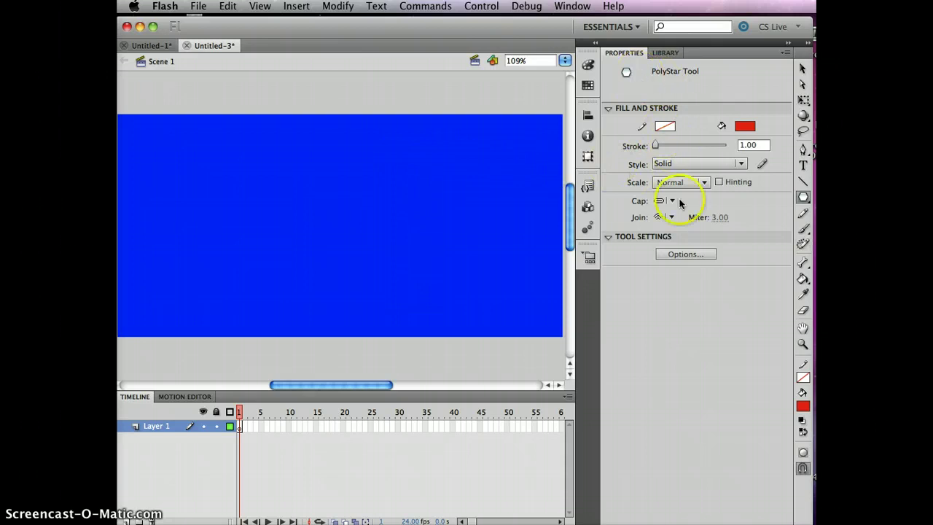
pyautogui.click(682, 255)
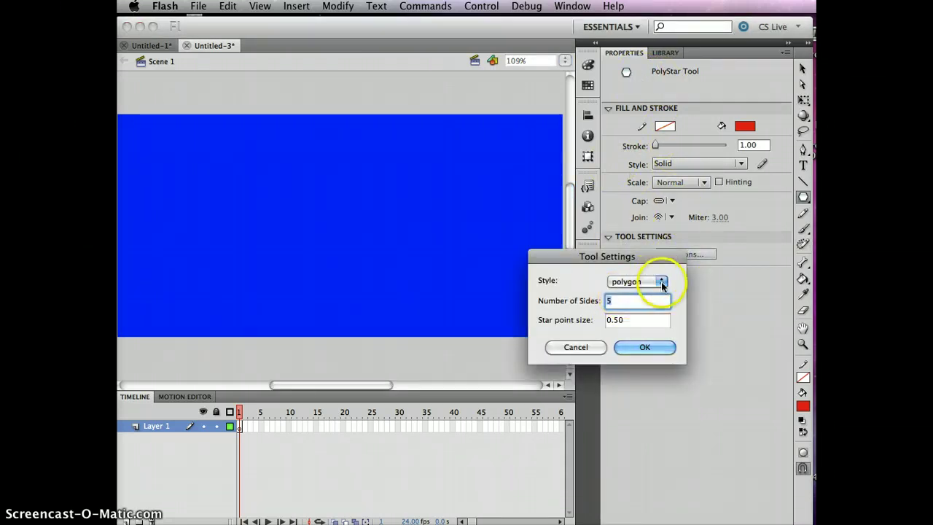
pyautogui.click(660, 281)
pyautogui.click(637, 293)
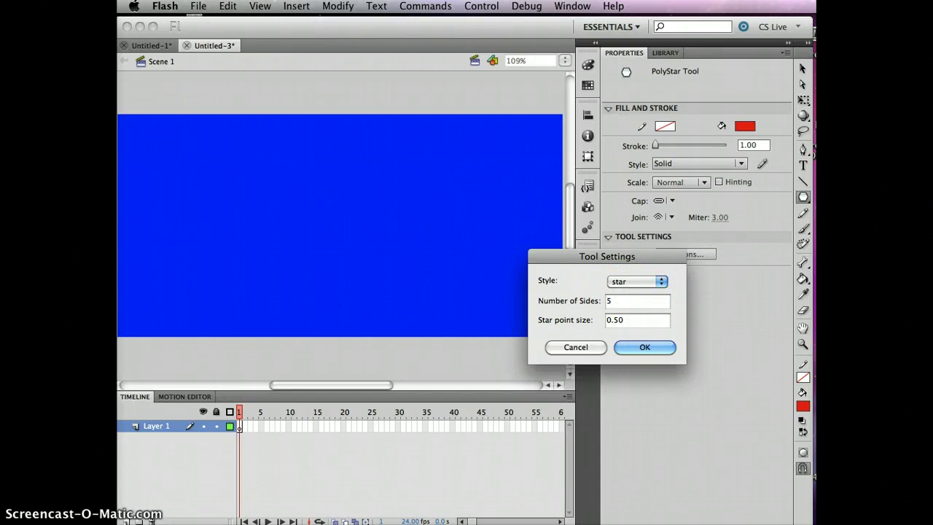
pyautogui.click(643, 346)
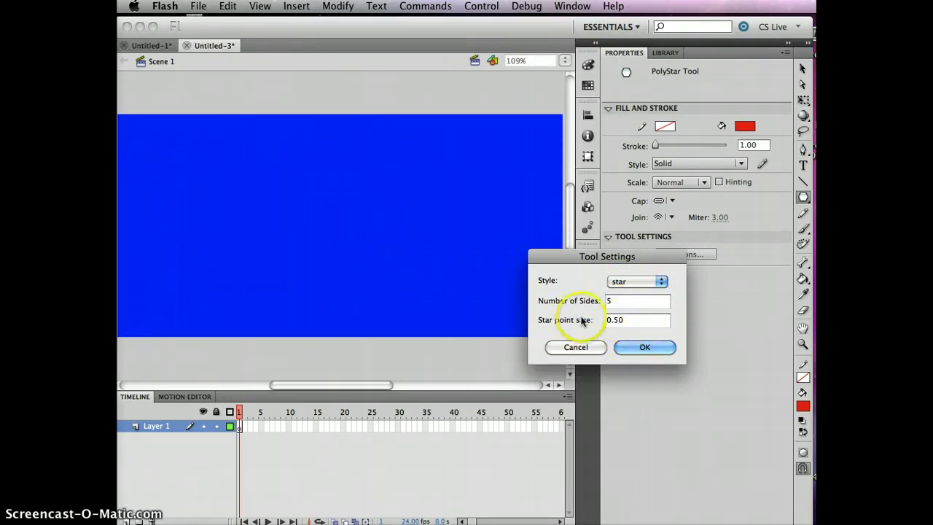
pyautogui.click(622, 348)
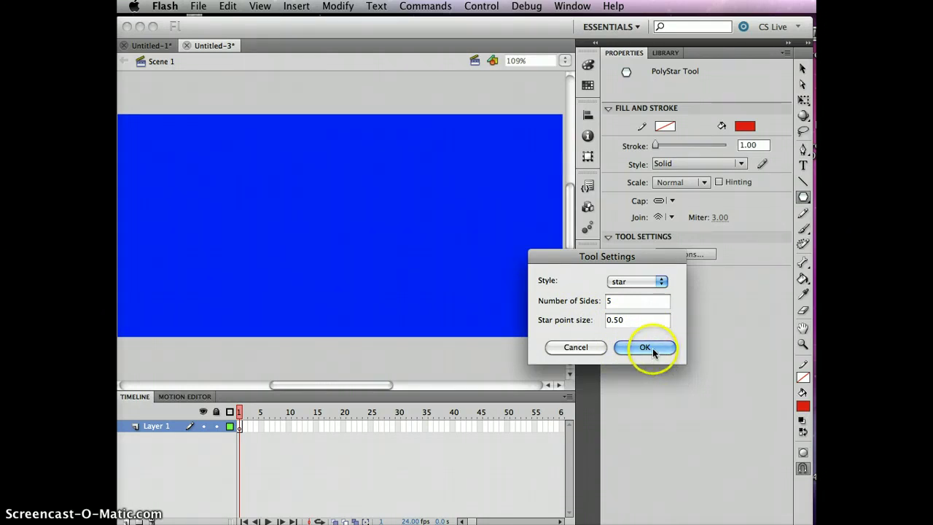
pyautogui.click(653, 348)
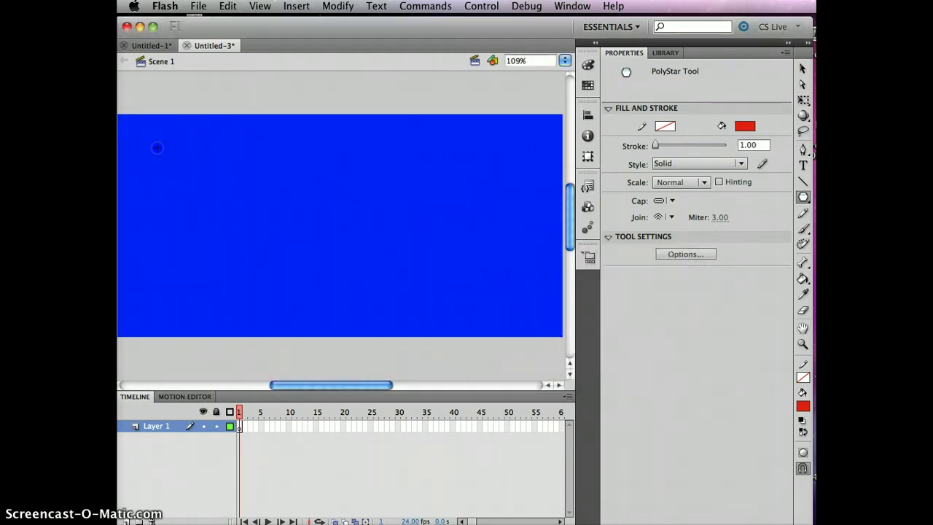
# Draw a red star about 150 px wide and place it inside the stage's upper-left corner, at about X 6.5, Y 12.5
pyautogui.moveTo(156, 146); pyautogui.dragTo(197, 189)
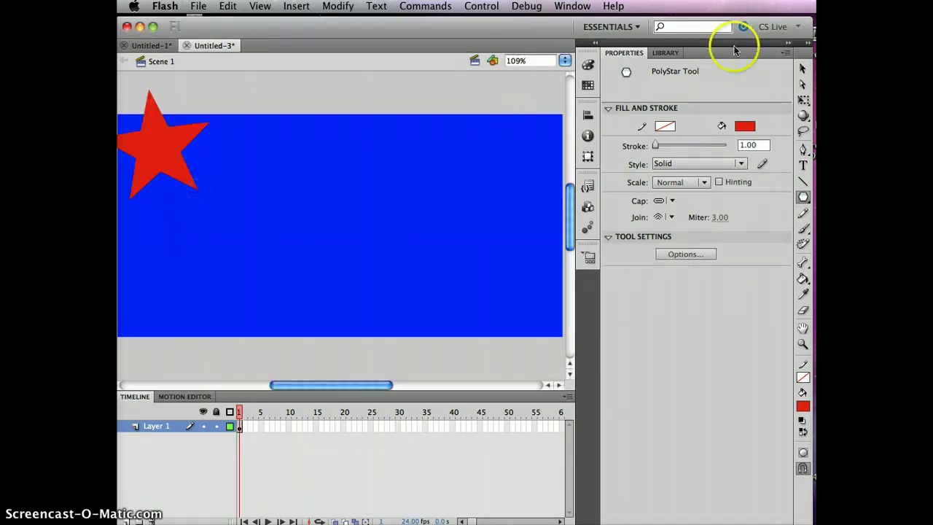
pyautogui.click(803, 67)
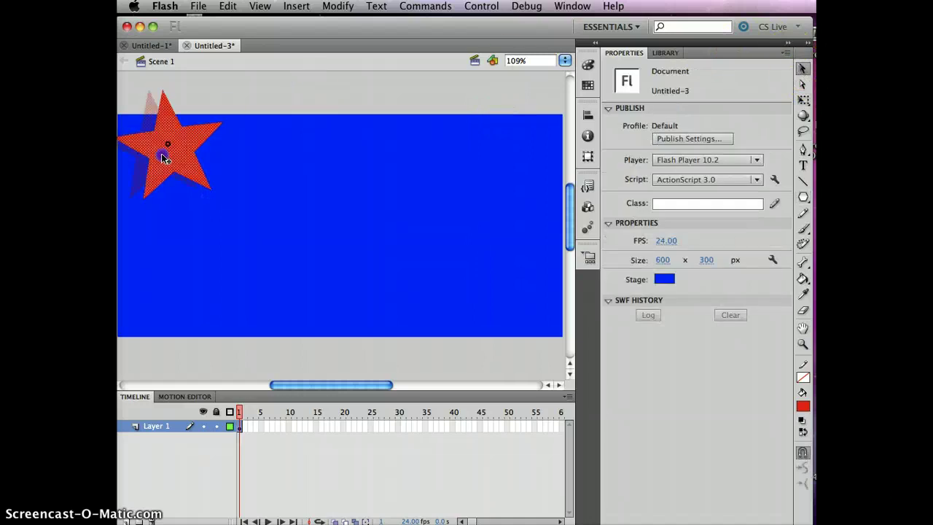
pyautogui.moveTo(162, 151); pyautogui.dragTo(170, 187)
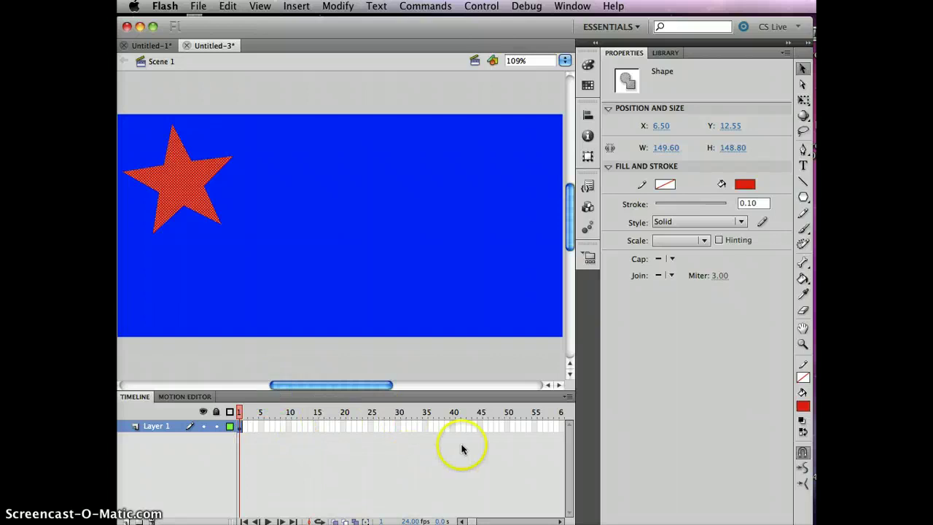
# Insert a blank keyframe at frame 48 of Layer 1 and draw a red five-sided polygon about 115 px wide on it
pyautogui.click(497, 426)
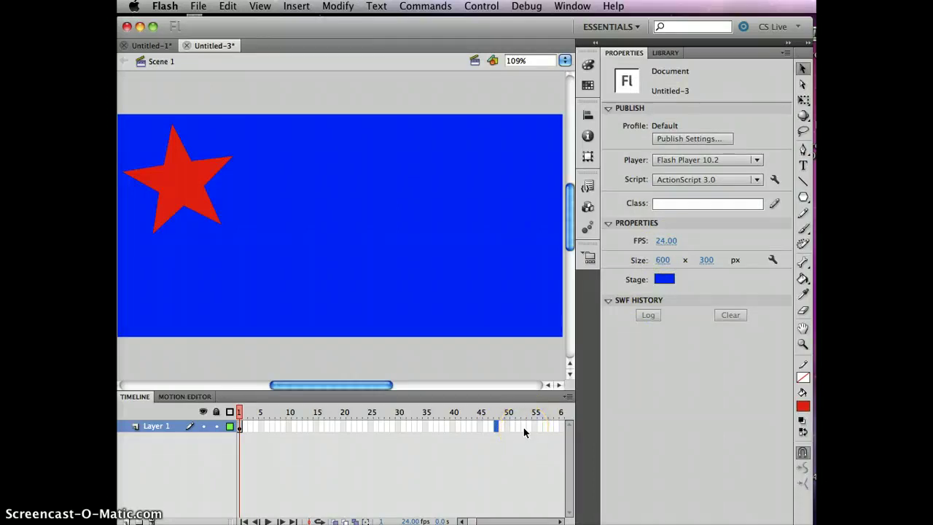
pyautogui.press('F7')
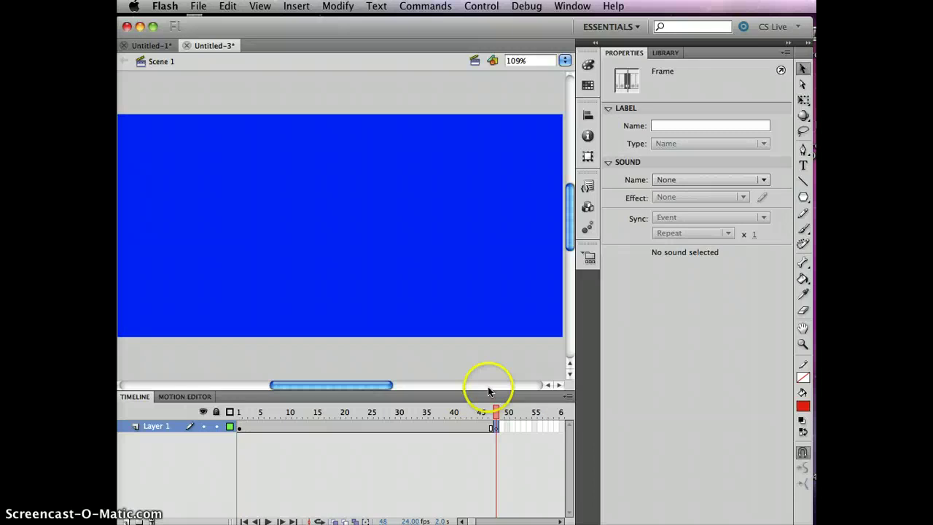
pyautogui.click(804, 196)
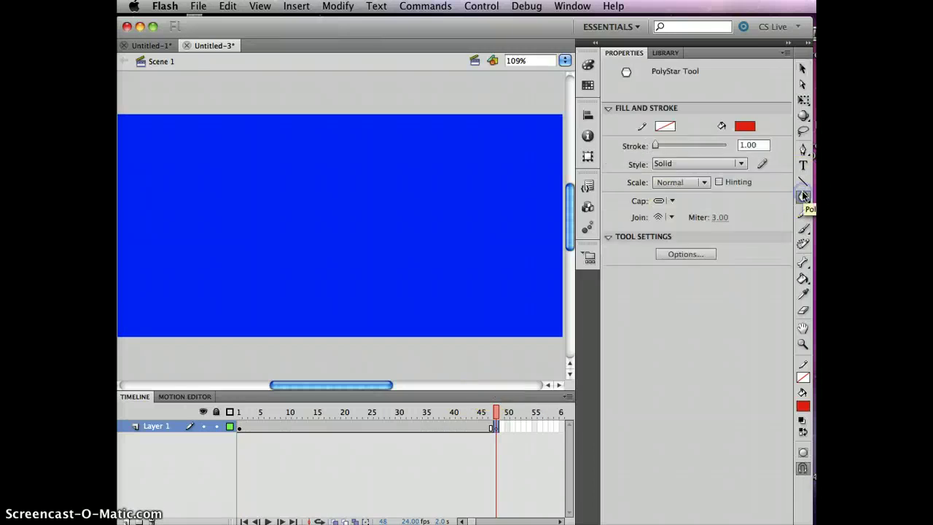
pyautogui.click(692, 256)
pyautogui.click(662, 282)
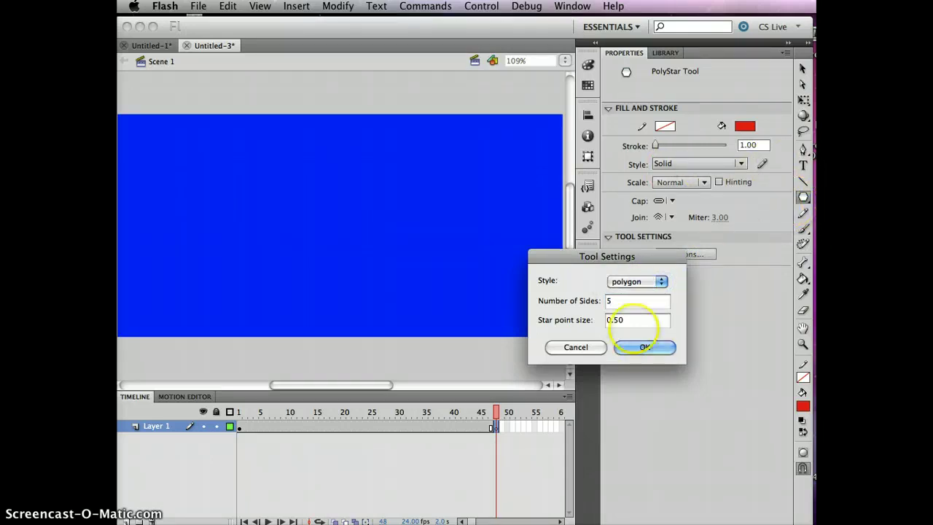
pyautogui.click(631, 348)
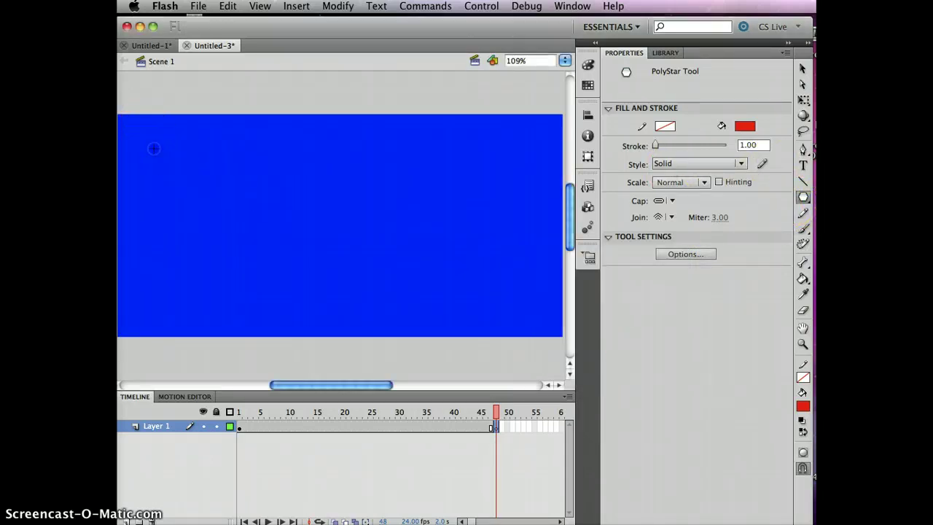
pyautogui.moveTo(153, 147); pyautogui.dragTo(188, 181)
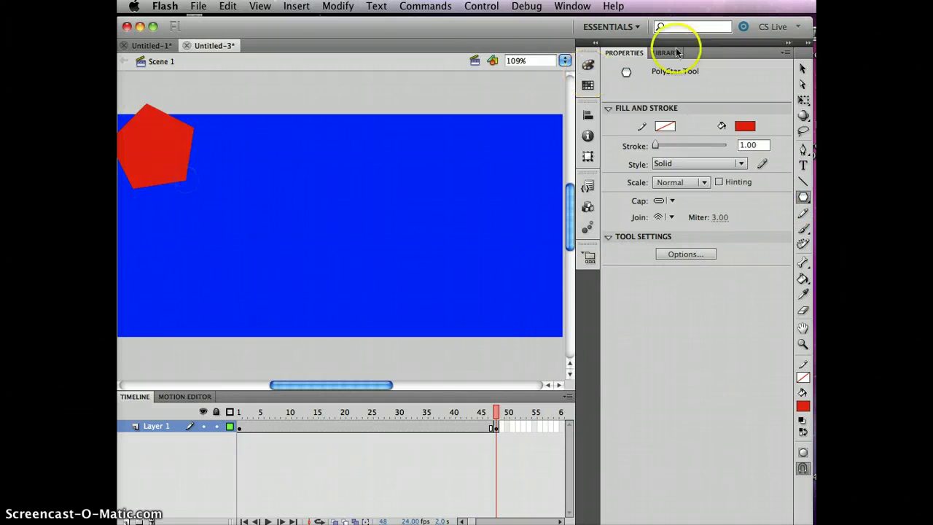
# Turn on onion skinning and move the polygon to about X 25, Y 29 so it lines up with the star
pyautogui.click(803, 68)
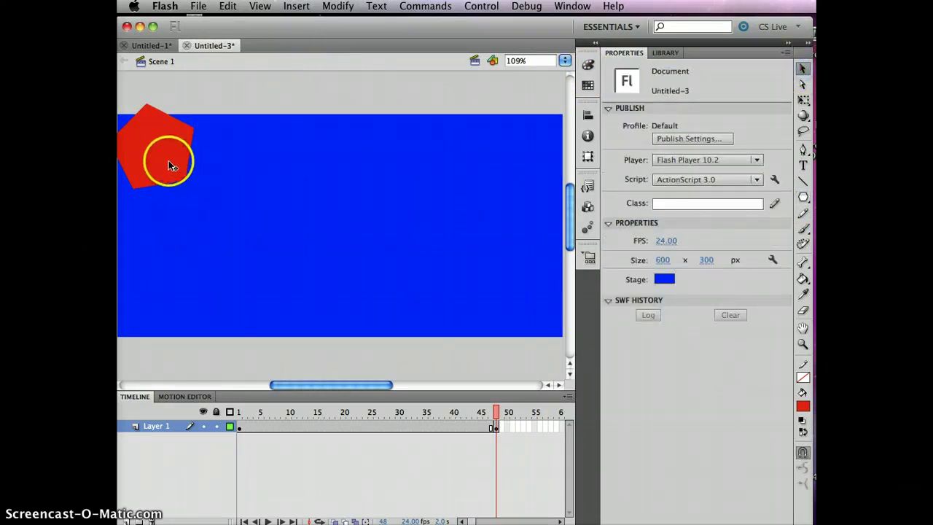
pyautogui.moveTo(170, 163); pyautogui.dragTo(202, 197)
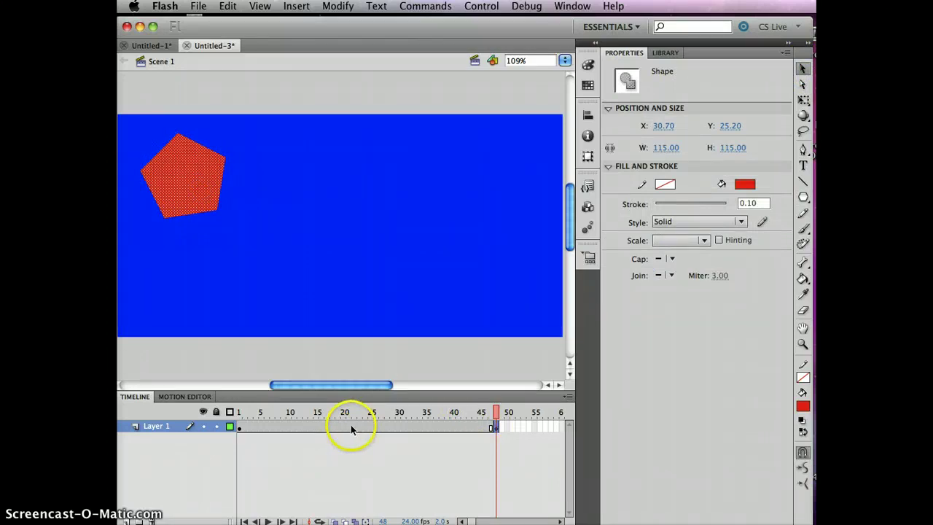
pyautogui.click(335, 520)
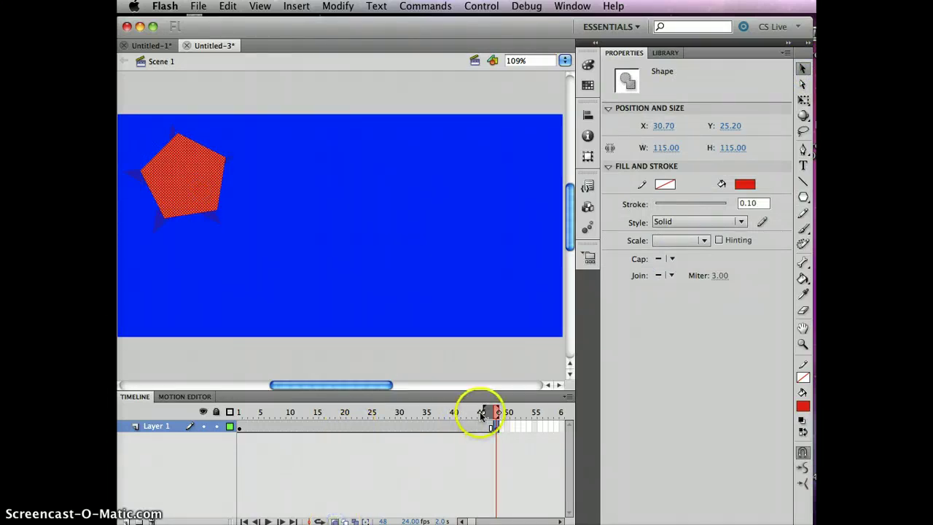
pyautogui.moveTo(192, 187); pyautogui.dragTo(182, 185)
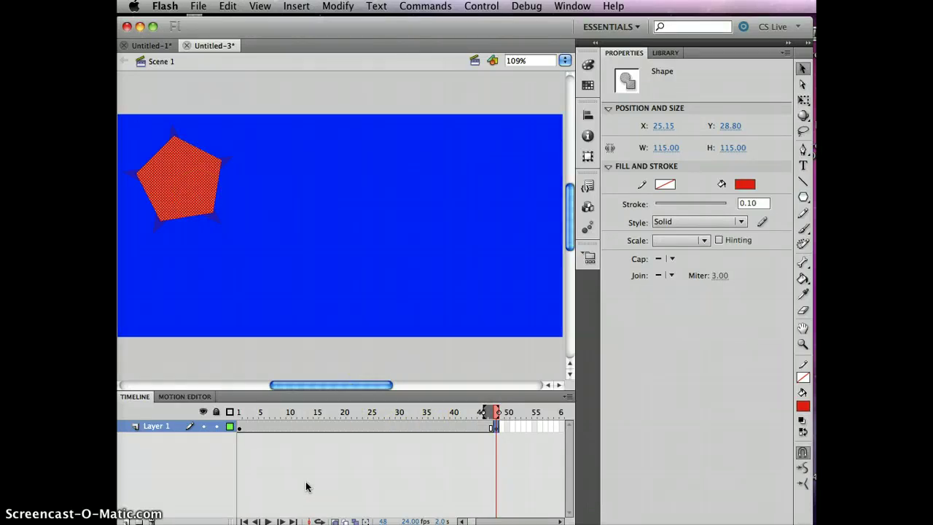
# Create a shape tween between frames 1 and 48 of Layer 1 and turn off onion skinning
pyautogui.rightClick(366, 431)
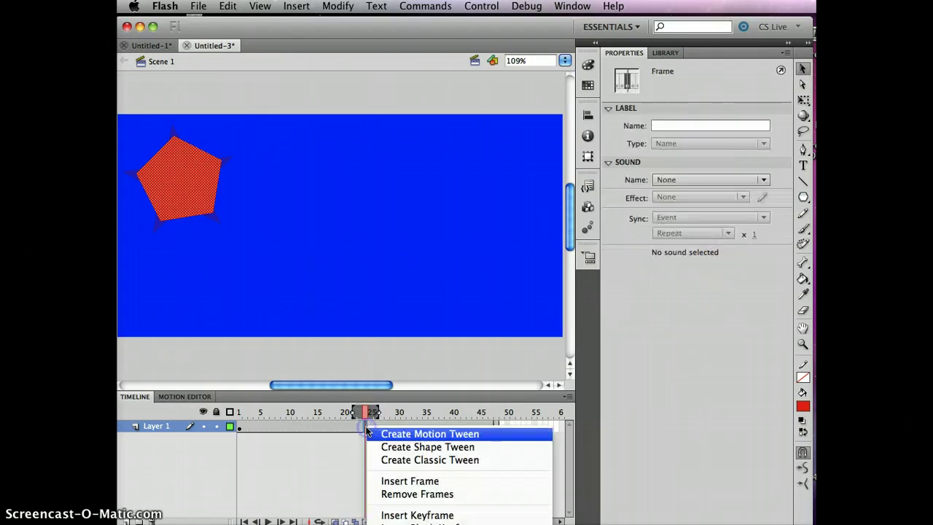
pyautogui.click(397, 446)
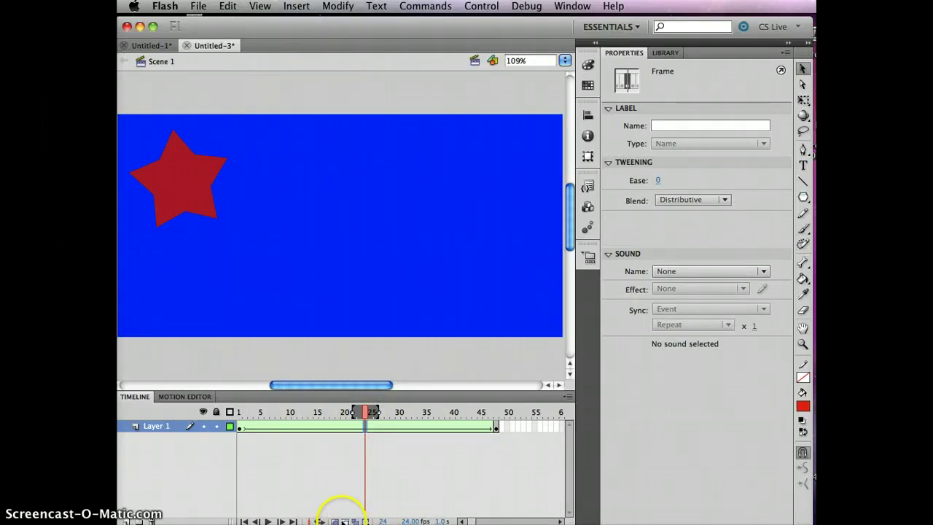
pyautogui.click(334, 521)
# Rotate the polygon on frame 48 slightly clockwise with Free Transform to match the star's orientation, and scrub the tween to check the morph
pyautogui.moveTo(363, 411); pyautogui.dragTo(497, 411)
pyautogui.click(495, 426)
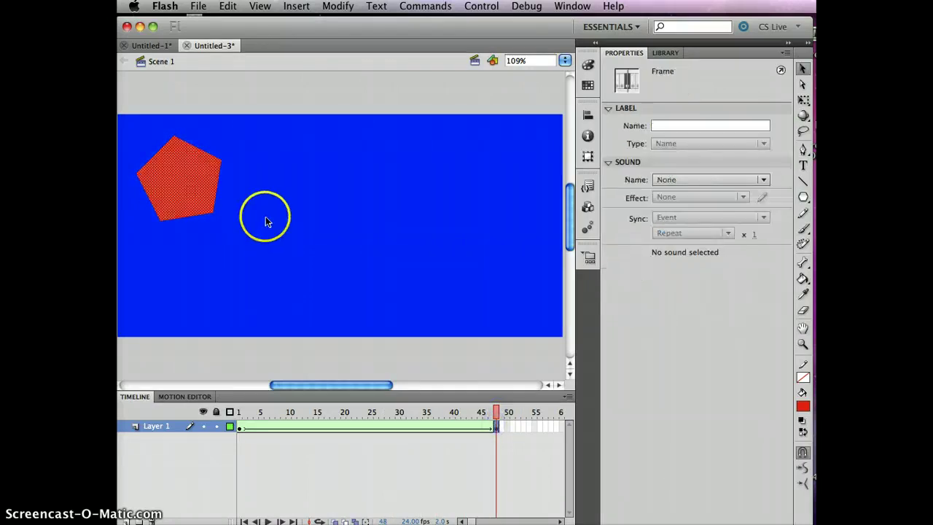
pyautogui.click(803, 101)
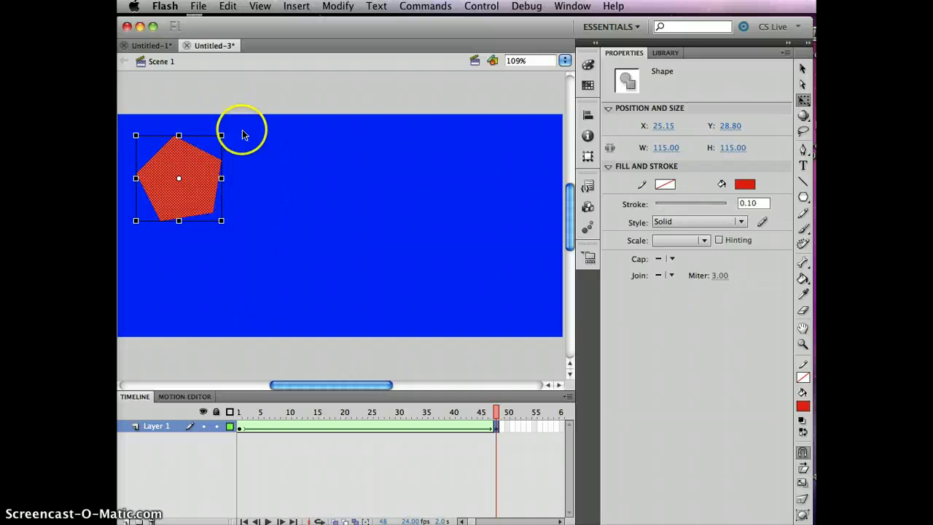
pyautogui.moveTo(234, 131); pyautogui.dragTo(240, 142)
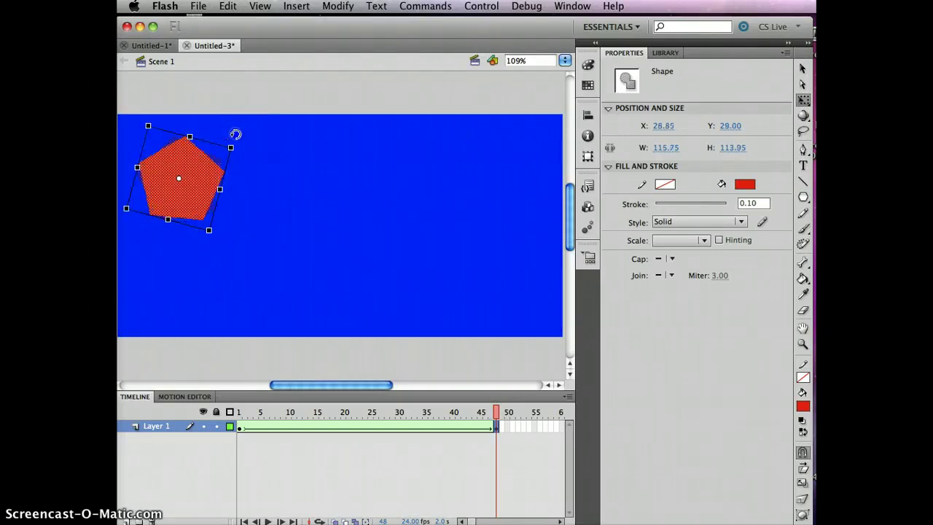
pyautogui.moveTo(464, 410); pyautogui.dragTo(421, 417)
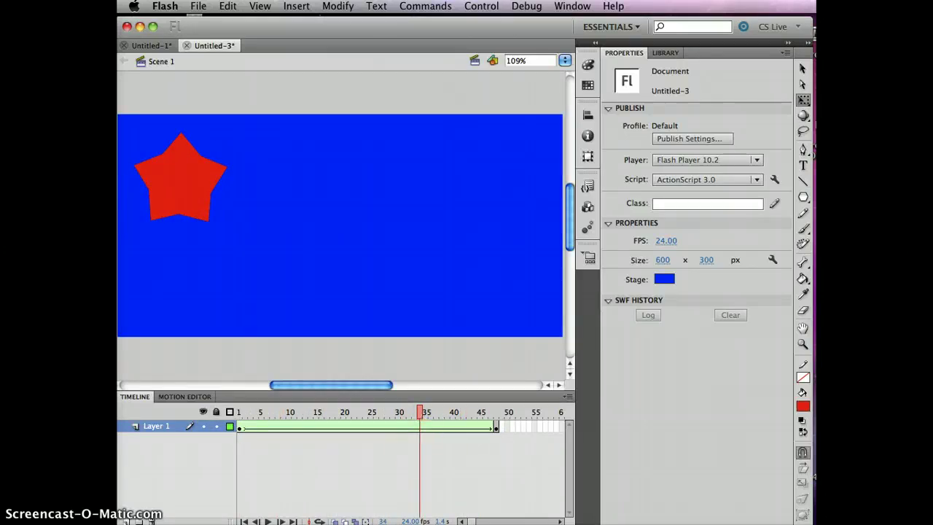
pyautogui.click(496, 428)
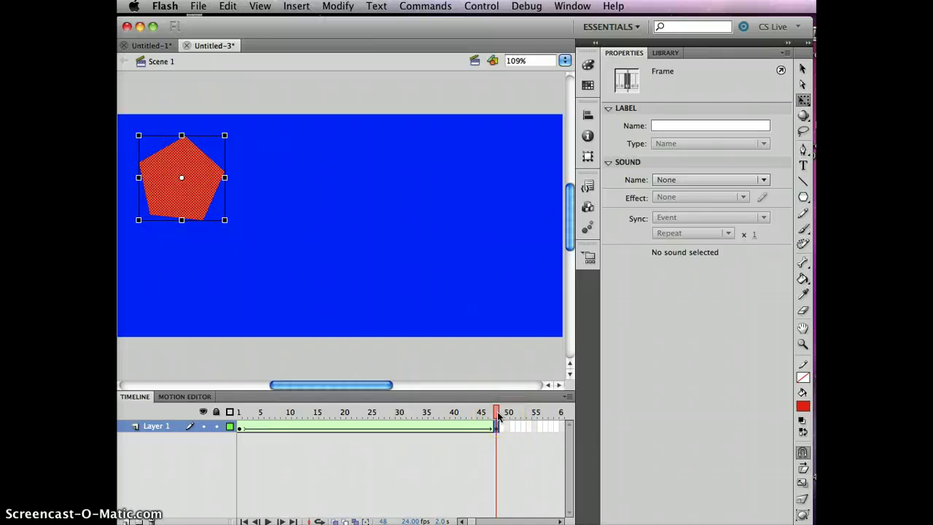
pyautogui.click(193, 188)
# Add a new layer above Layer 1 and name it classic
pyautogui.click(140, 520)
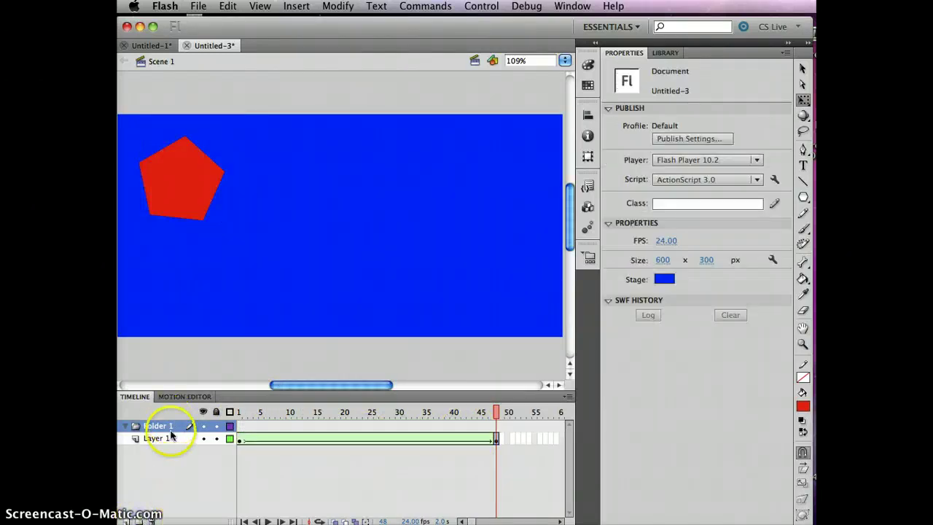
pyautogui.click(152, 520)
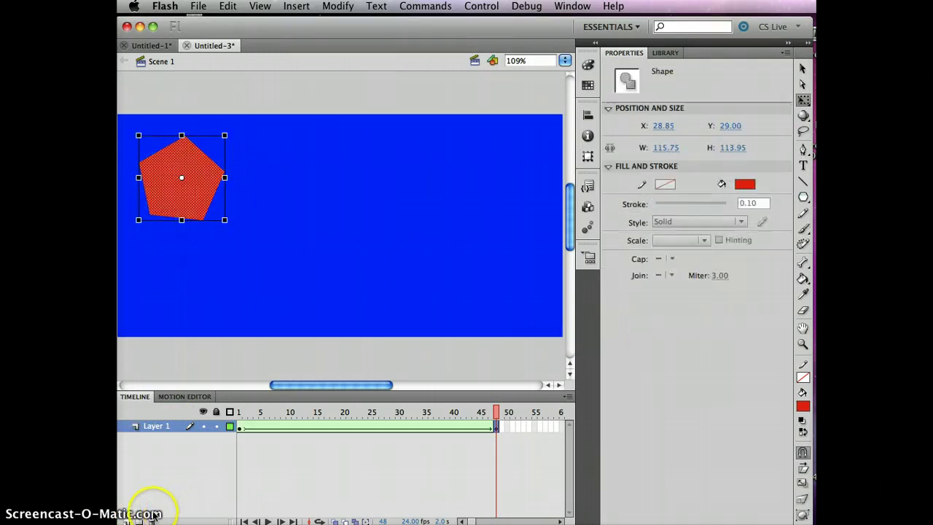
pyautogui.click(126, 520)
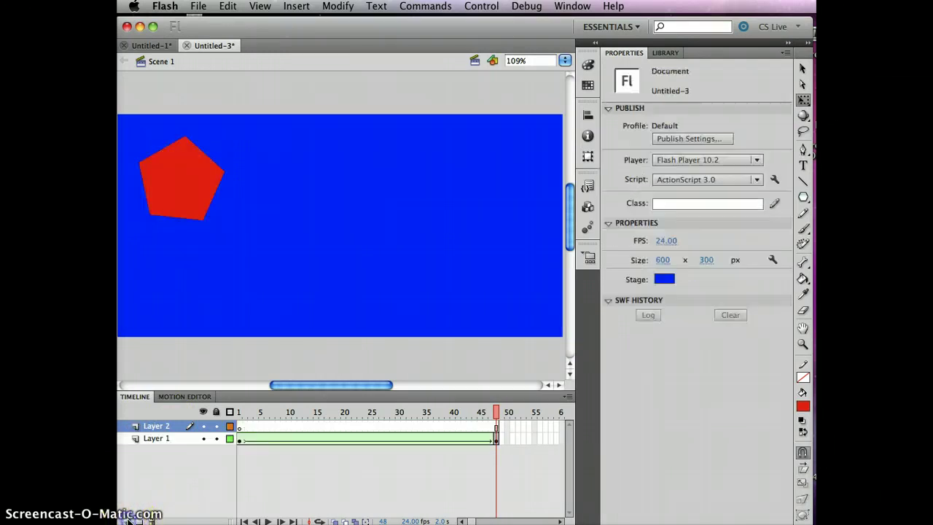
pyautogui.doubleClick(159, 426)
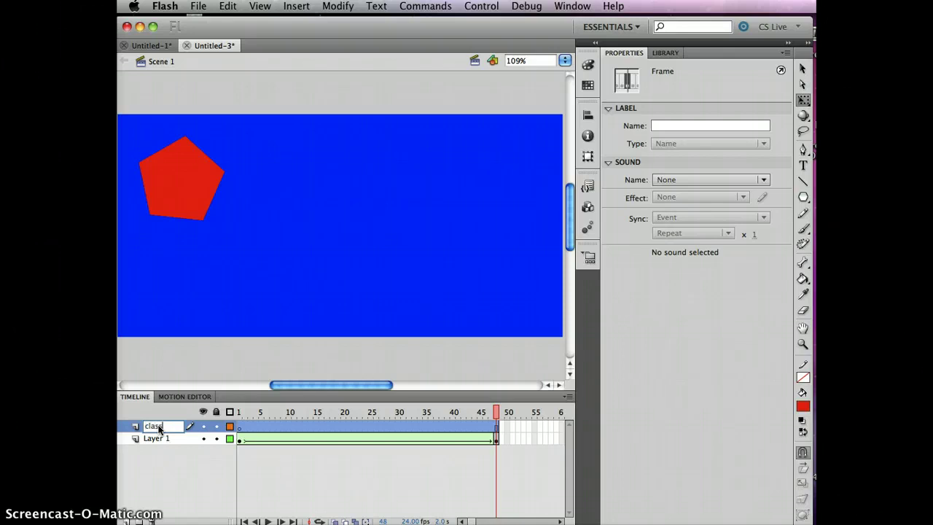
pyautogui.write('classic')
pyautogui.click(129, 425)
# Rename Layer 1 as shape
pyautogui.doubleClick(150, 438)
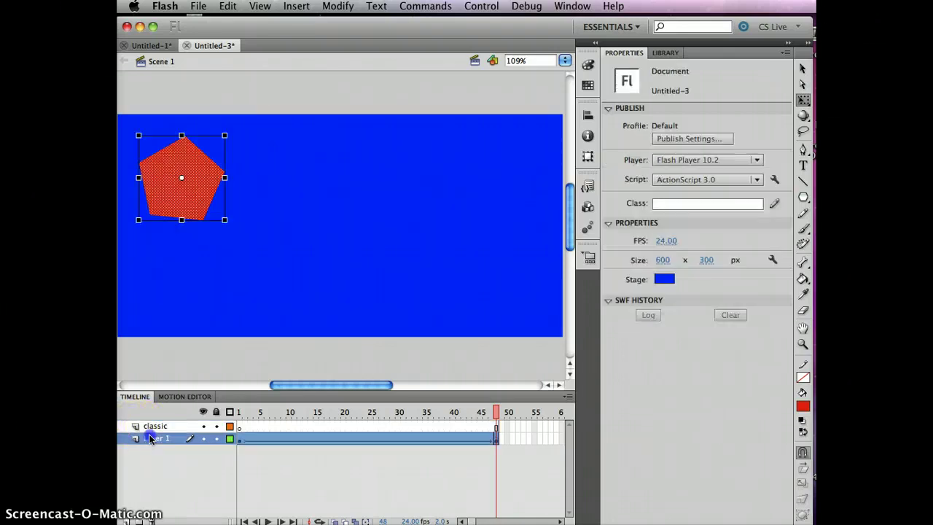
pyautogui.write('shap')
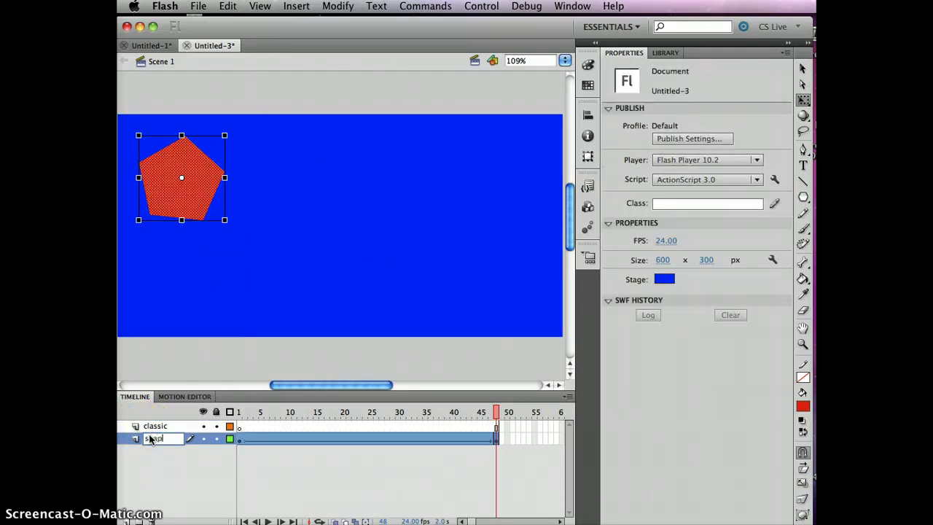
pyautogui.write('e')
pyautogui.click(169, 483)
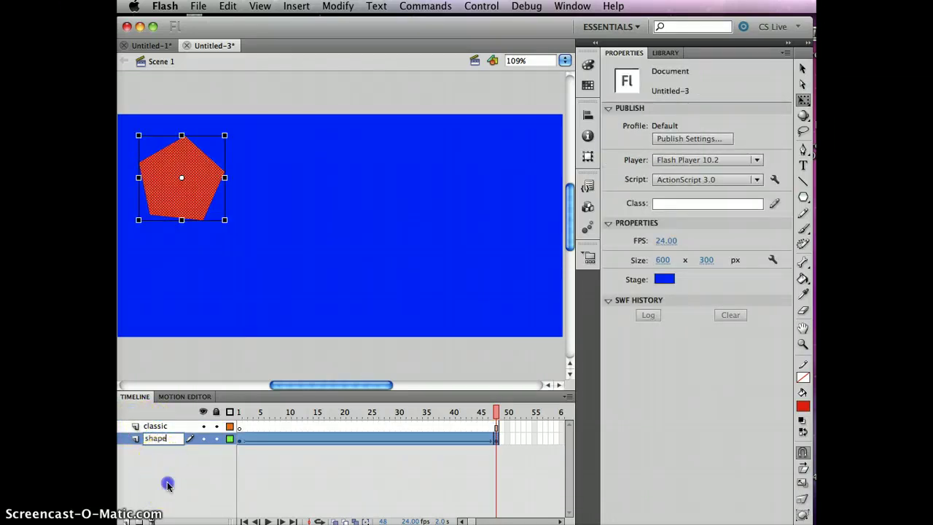
# Copy the polygon from frame 48 of the shape layer and lock that layer
pyautogui.click(496, 438)
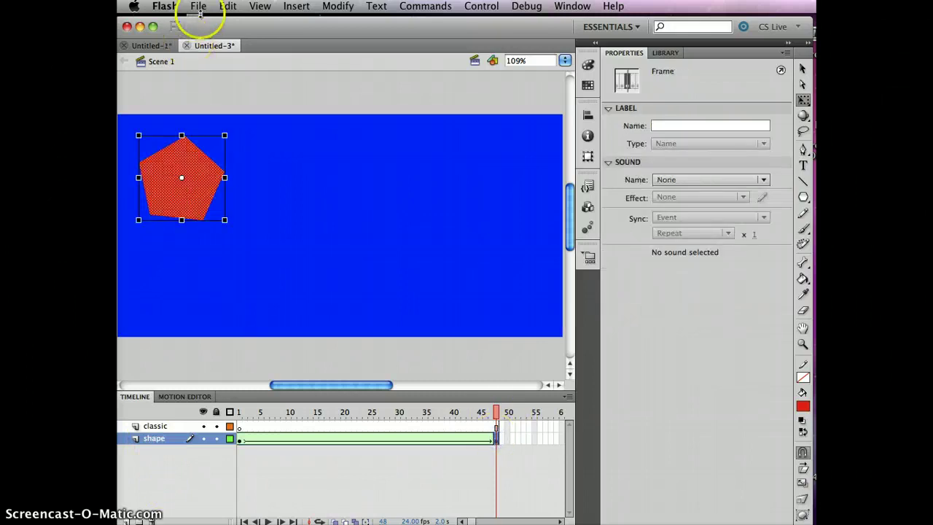
pyautogui.click(226, 8)
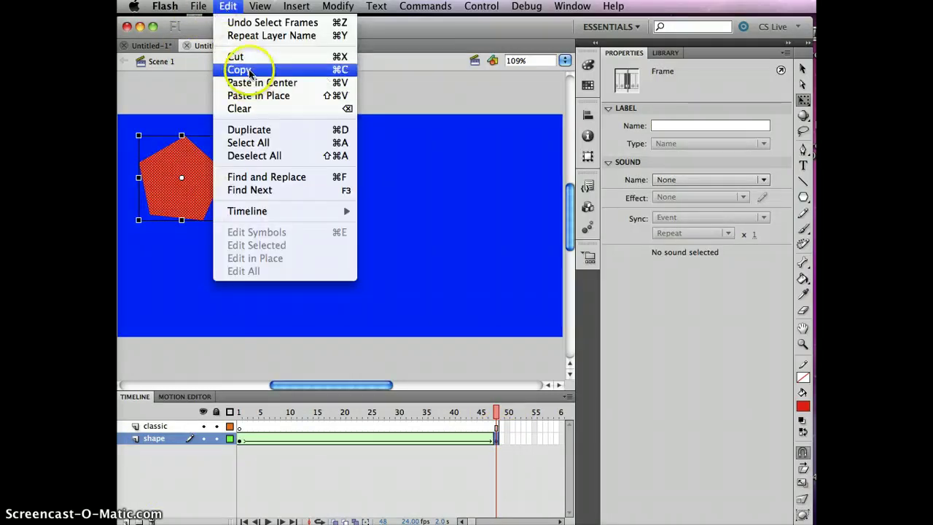
pyautogui.click(250, 70)
pyautogui.click(216, 438)
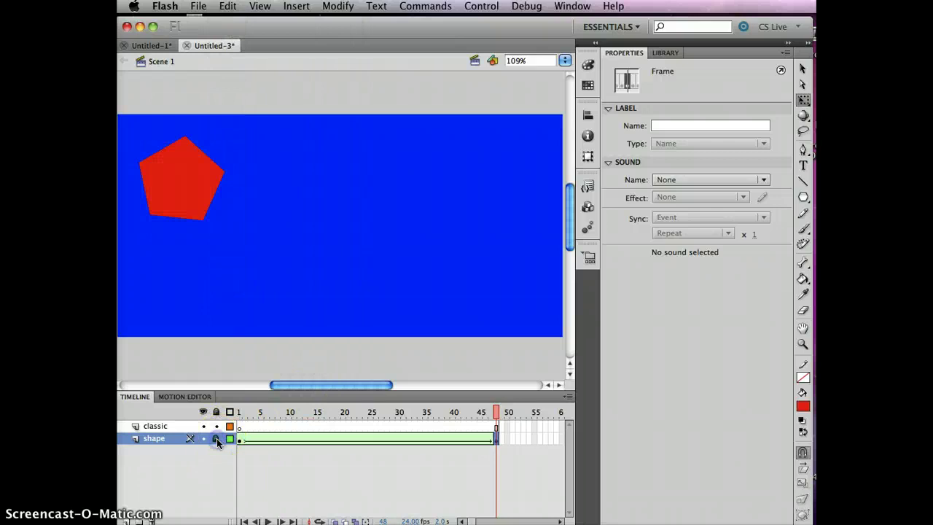
# Insert a blank keyframe at frame 48 of the classic layer and paste the copied polygon in place
pyautogui.click(466, 434)
pyautogui.click(496, 428)
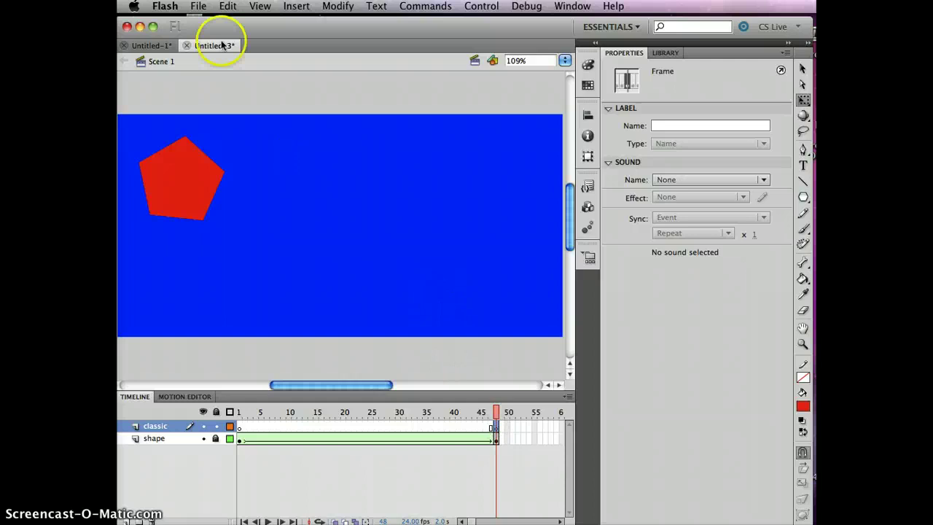
pyautogui.click(227, 7)
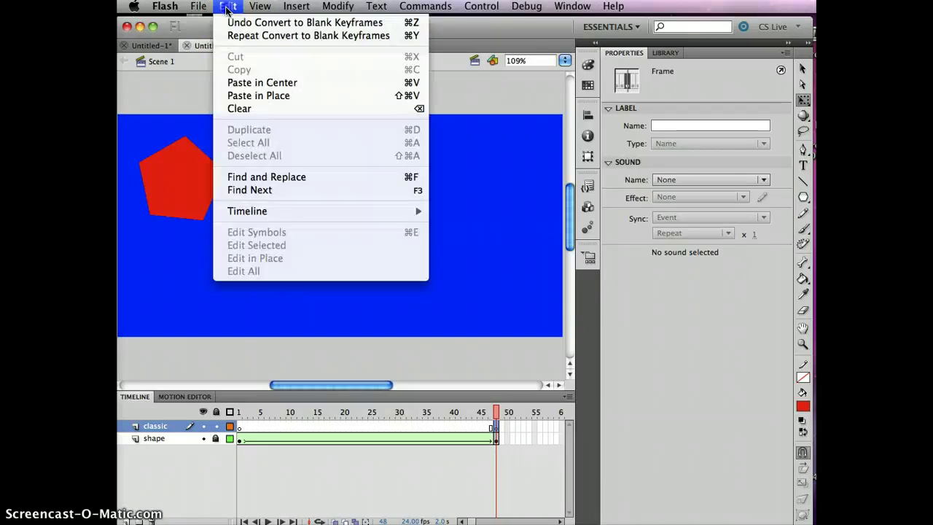
pyautogui.click(252, 96)
# Convert the pasted polygon on the classic layer to a graphic symbol named poly
pyautogui.click(219, 176)
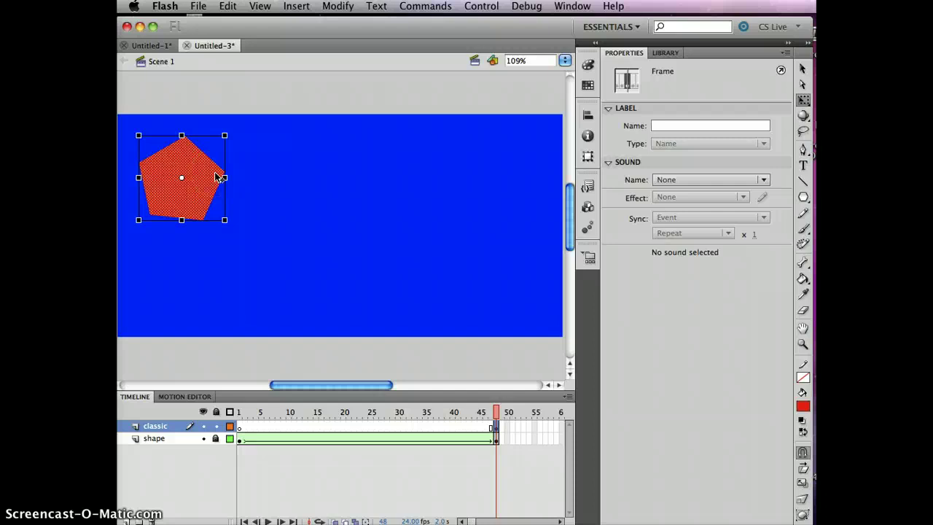
pyautogui.press('F8')
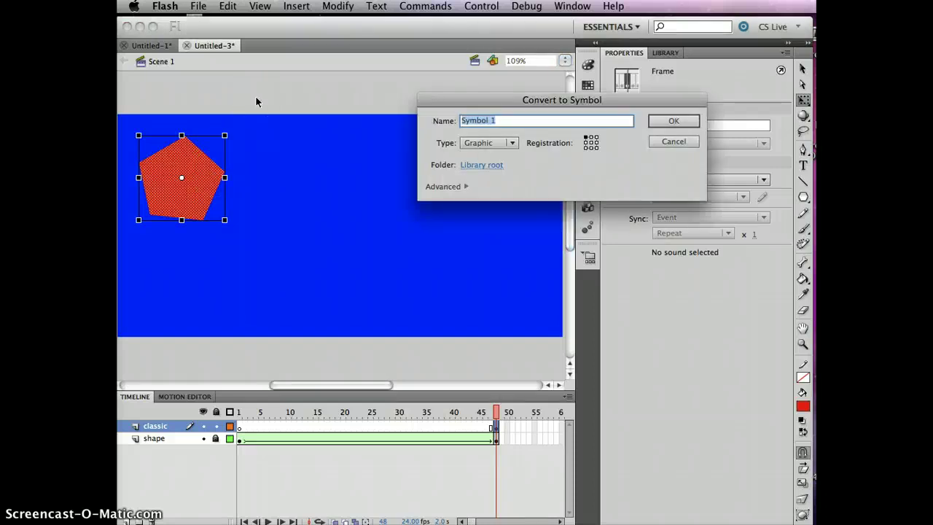
pyautogui.write('poly')
pyautogui.click(680, 123)
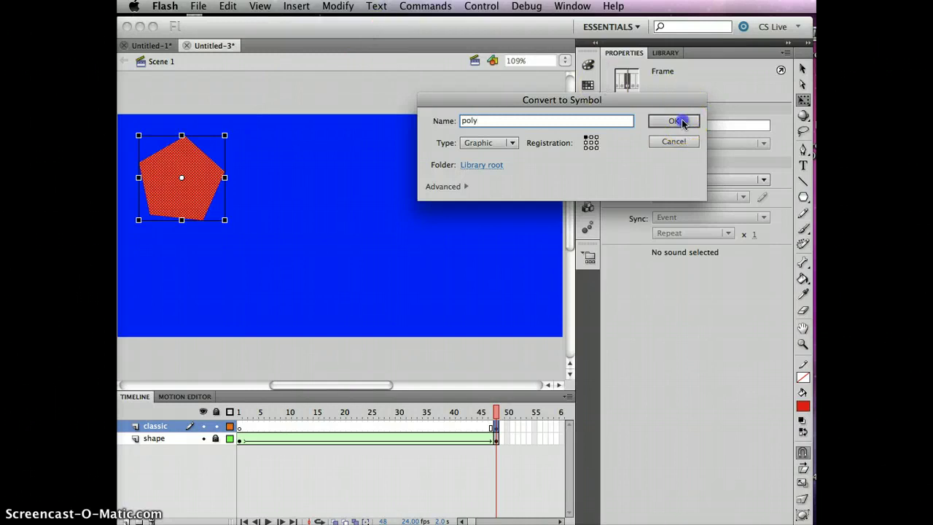
# Insert a keyframe at frame 96 of the classic layer and move the polygon straight across to the stage's right edge
pyautogui.click(472, 521)
pyautogui.moveTo(474, 521); pyautogui.dragTo(478, 521)
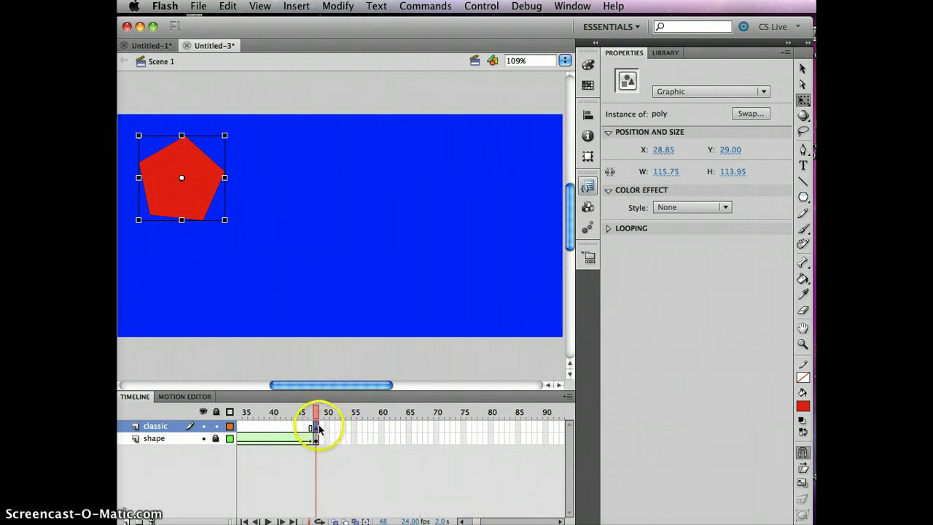
pyautogui.click(201, 164)
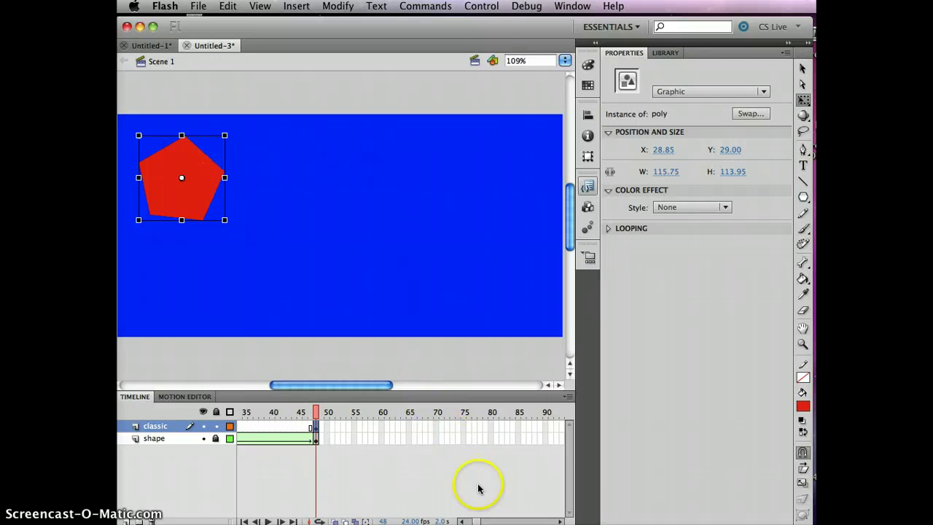
pyautogui.click(668, 58)
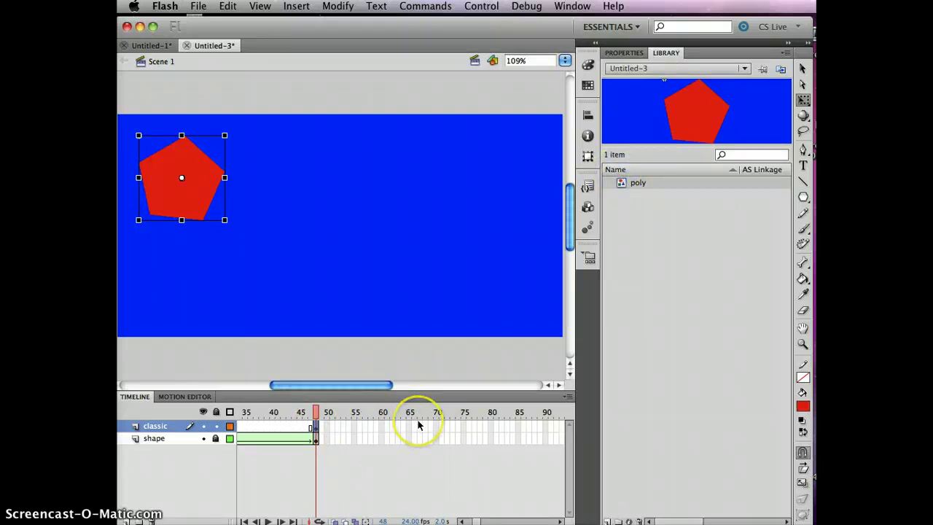
pyautogui.click(338, 425)
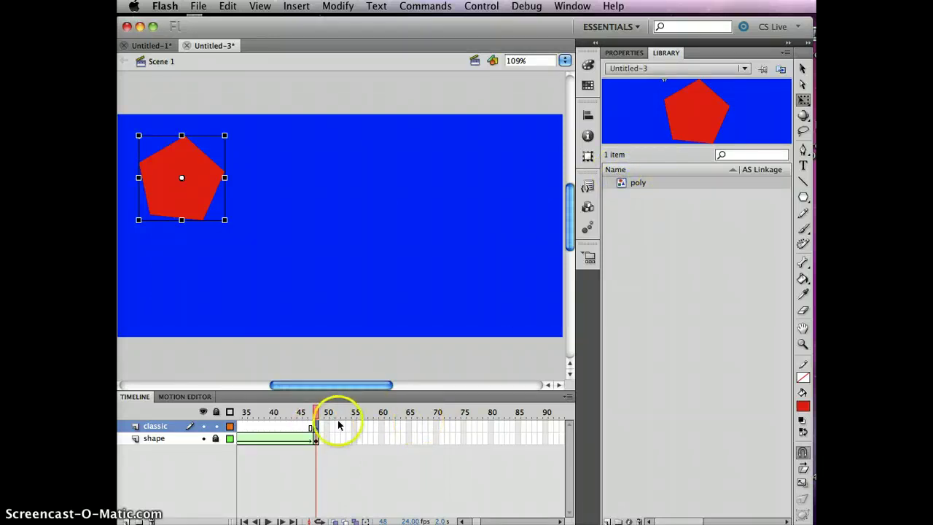
pyautogui.click(474, 520)
pyautogui.click(474, 521)
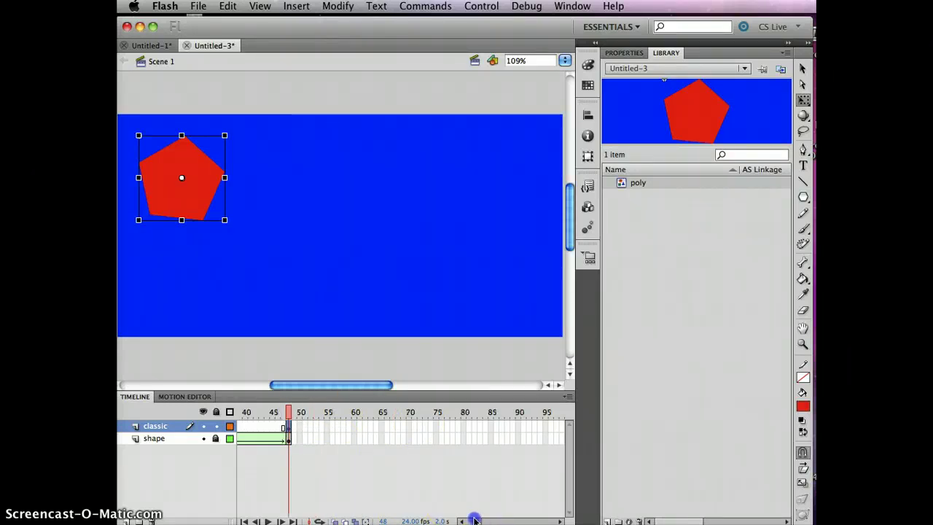
pyautogui.click(474, 520)
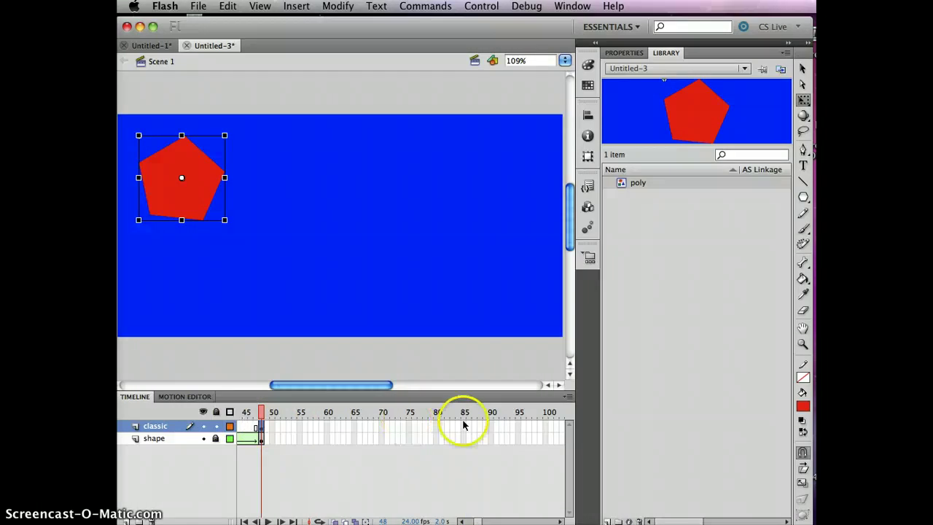
pyautogui.click(524, 427)
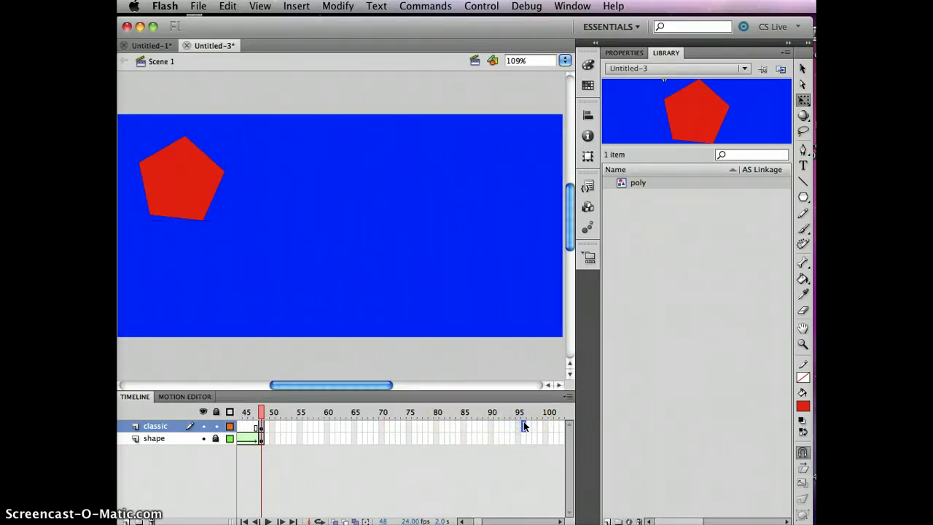
pyautogui.press('F6')
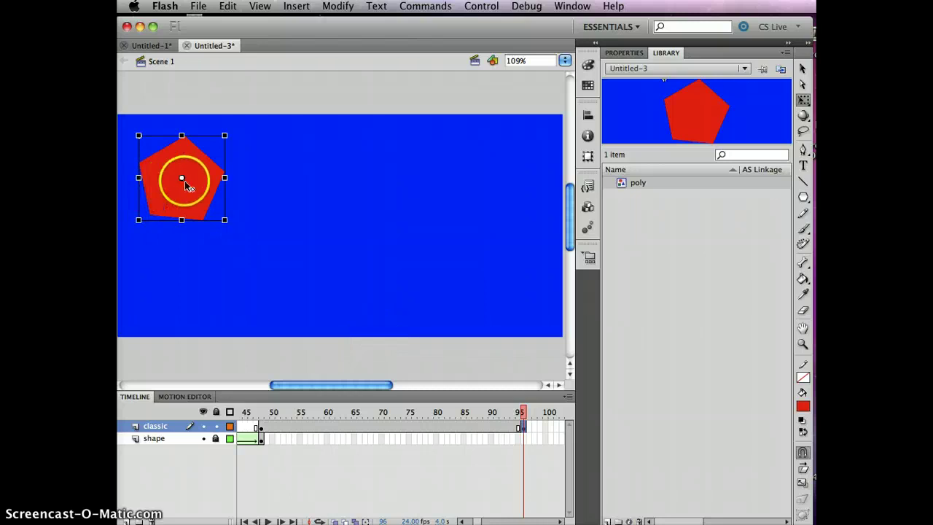
pyautogui.moveTo(185, 180); pyautogui.dragTo(528, 184)
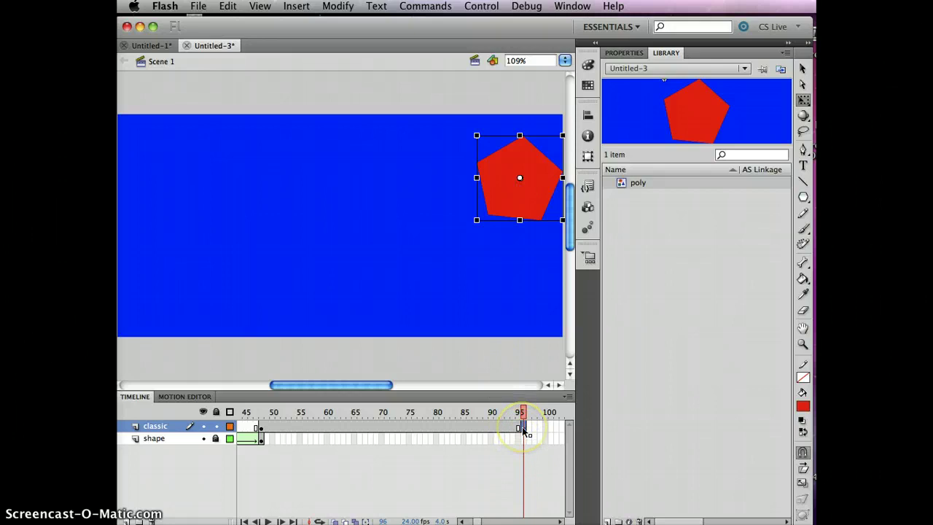
pyautogui.click(465, 475)
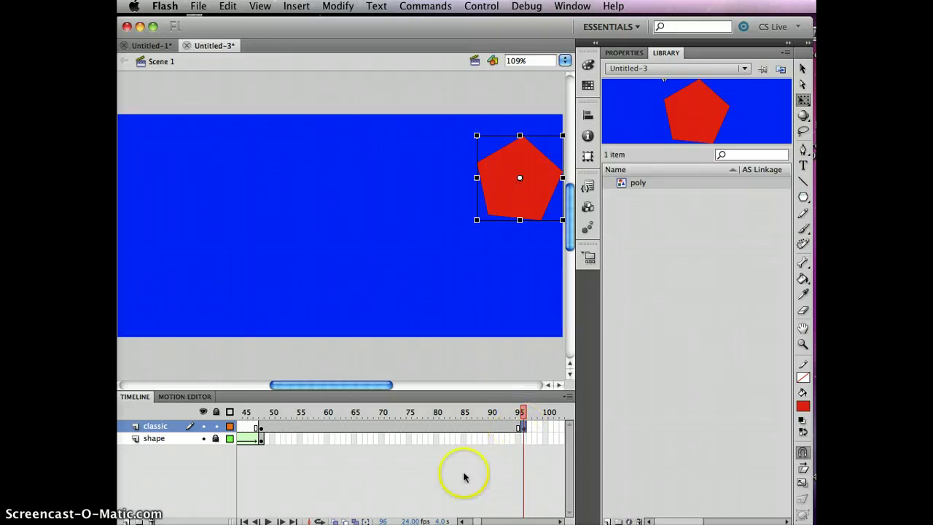
# Insert a keyframe at frame 120 of the classic layer and move the polygon to the lower part of the stage's left edge
pyautogui.click(479, 520)
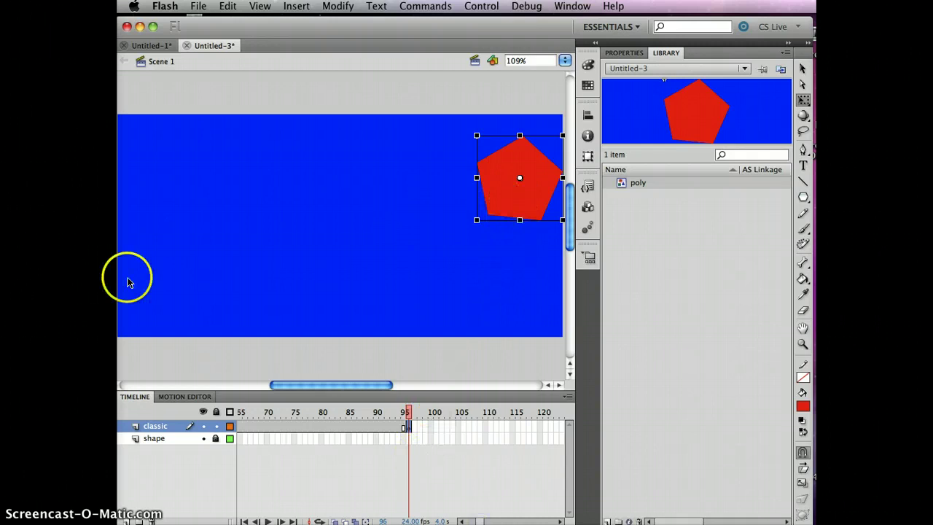
pyautogui.click(479, 521)
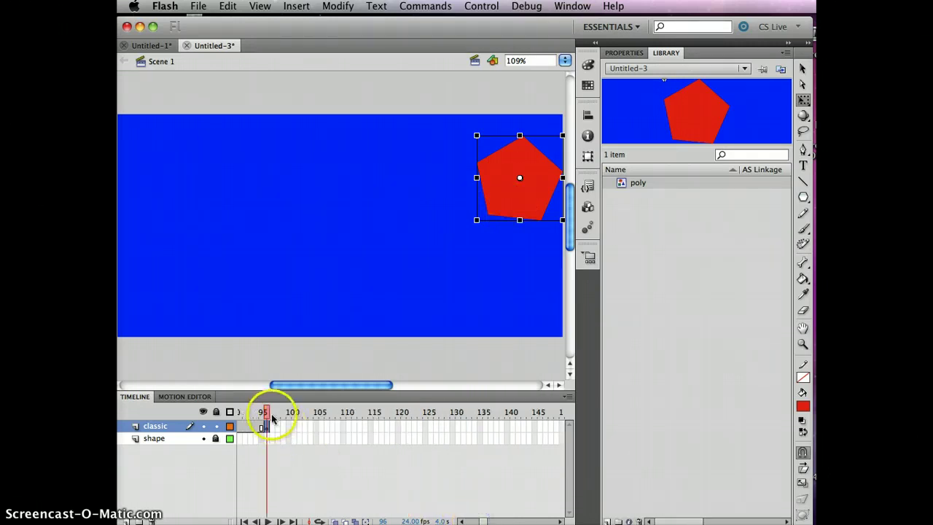
pyautogui.click(400, 427)
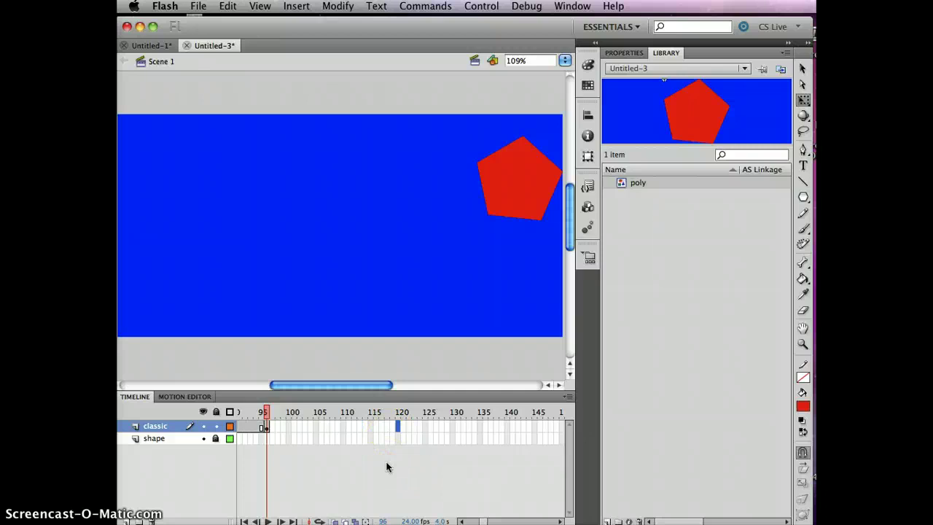
pyautogui.click(398, 428)
pyautogui.moveTo(500, 183); pyautogui.dragTo(164, 272)
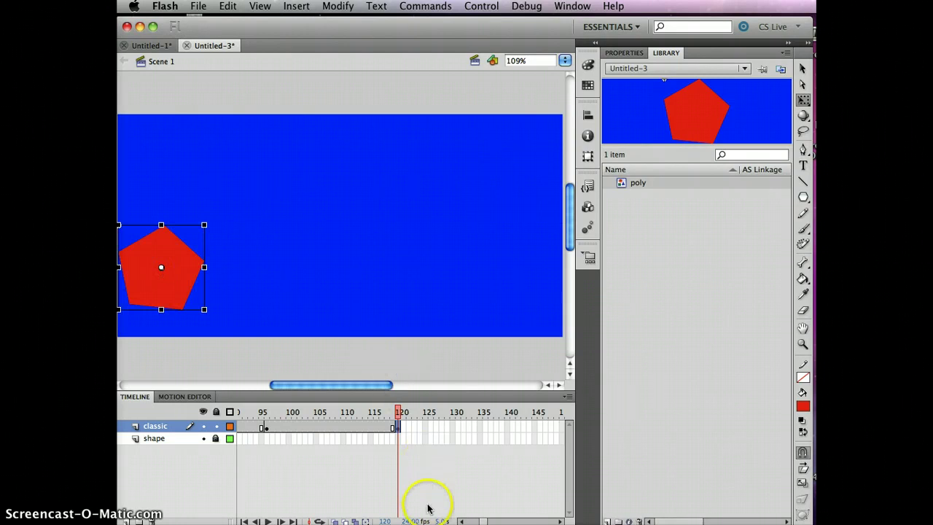
# Insert a keyframe at frame 144 of the classic layer and move the polygon to the stage's bottom-right corner
pyautogui.click(528, 428)
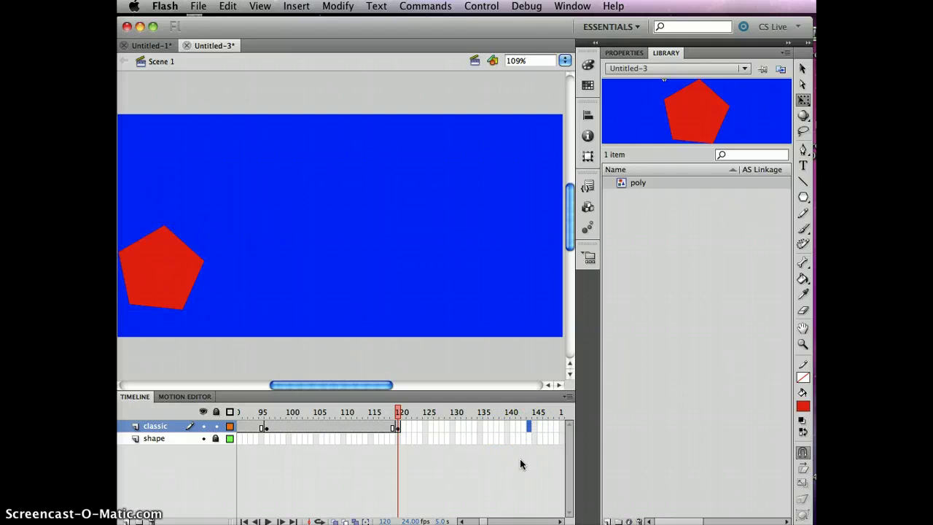
pyautogui.press('F6')
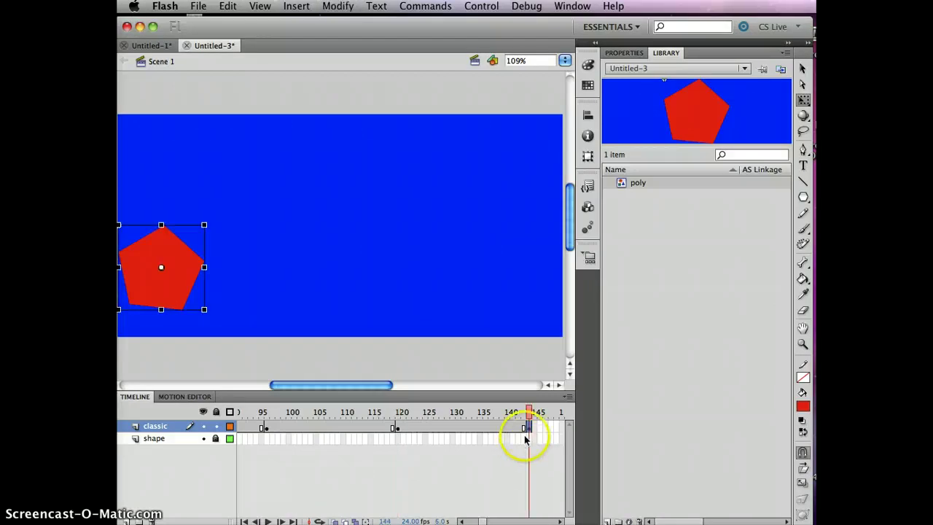
pyautogui.moveTo(175, 275); pyautogui.dragTo(533, 307)
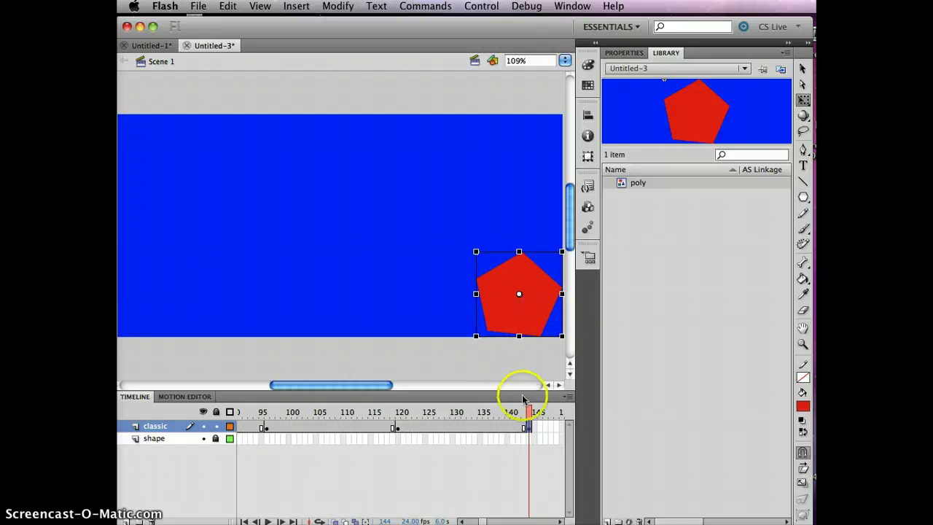
# Create classic tweens across all spans between the classic layer's keyframes, from the span before frame 96 through frame 144
pyautogui.moveTo(481, 521); pyautogui.dragTo(480, 521)
pyautogui.click(474, 427)
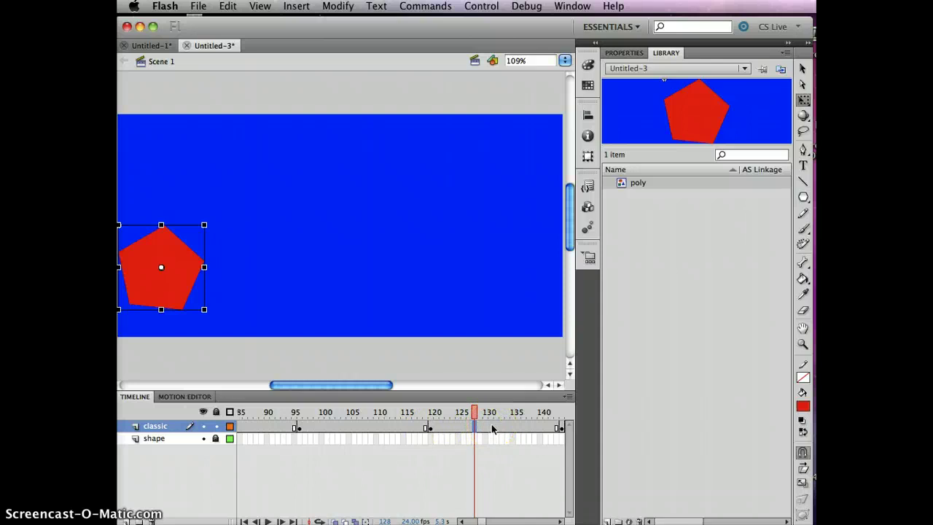
pyautogui.click(501, 428)
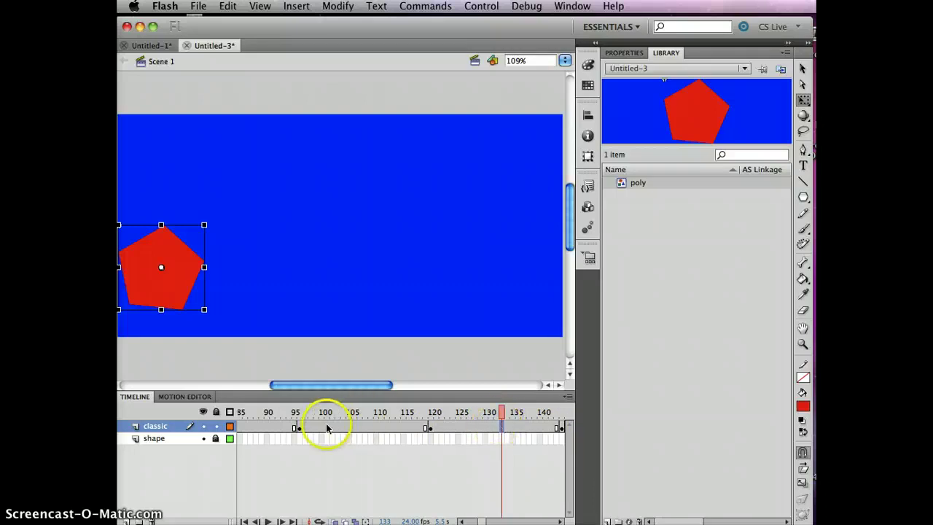
pyautogui.keyDown('shift'); pyautogui.click(262, 428); pyautogui.keyUp('shift')
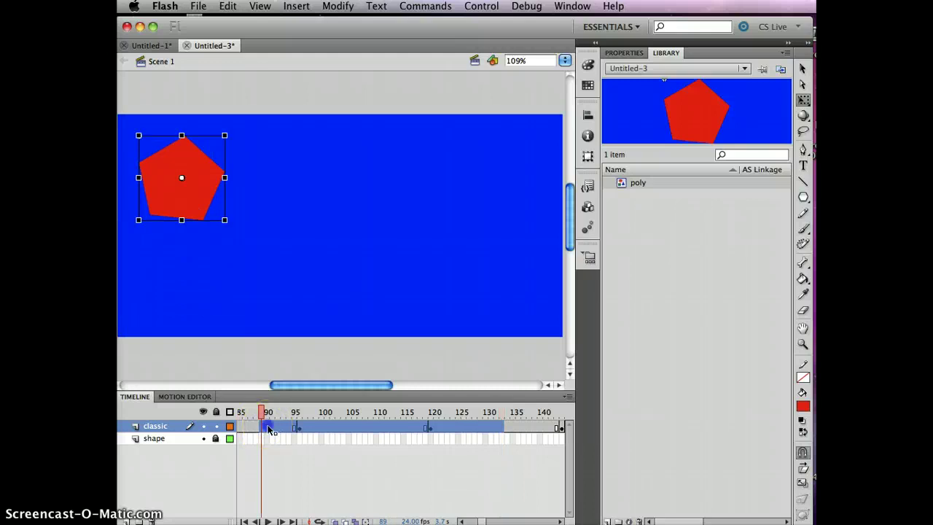
pyautogui.rightClick(267, 426)
pyautogui.click(299, 458)
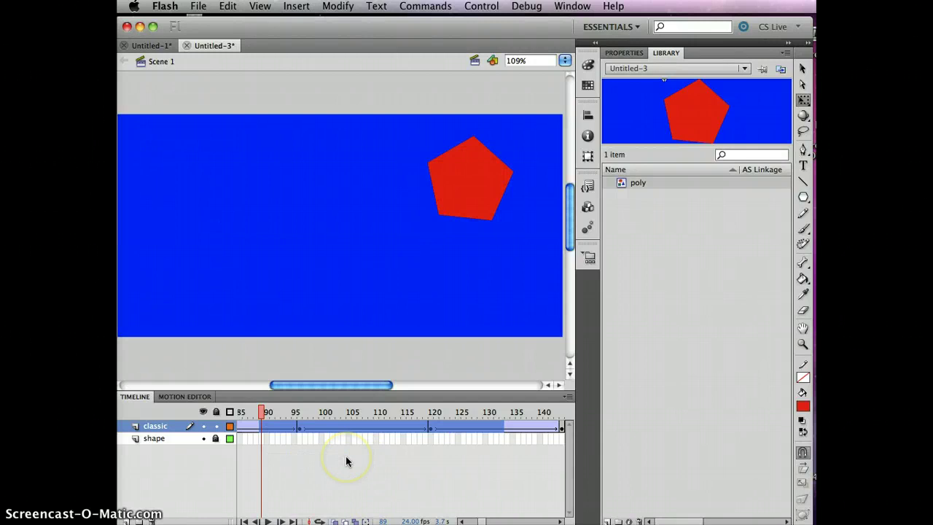
# Test the movie to preview the full animation, close the preview and deselect the frames
pyautogui.press('super+Return')
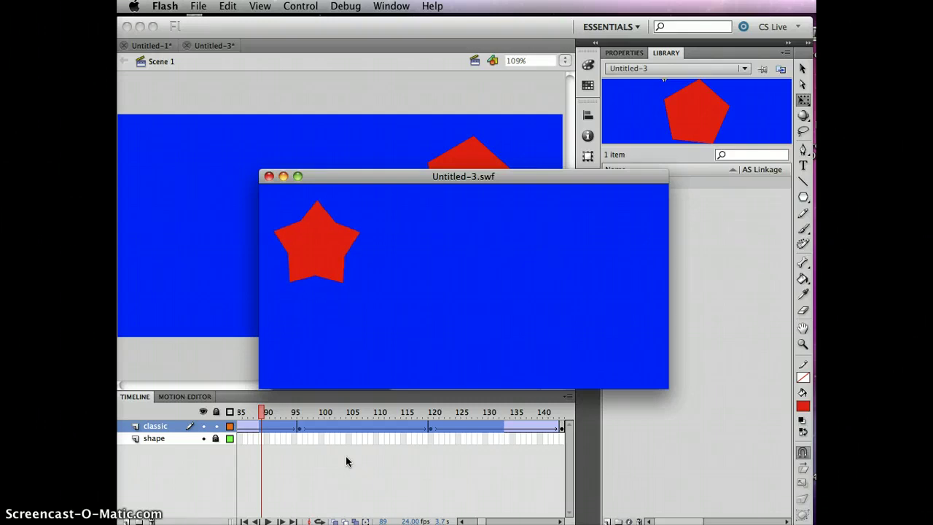
pyautogui.click(269, 175)
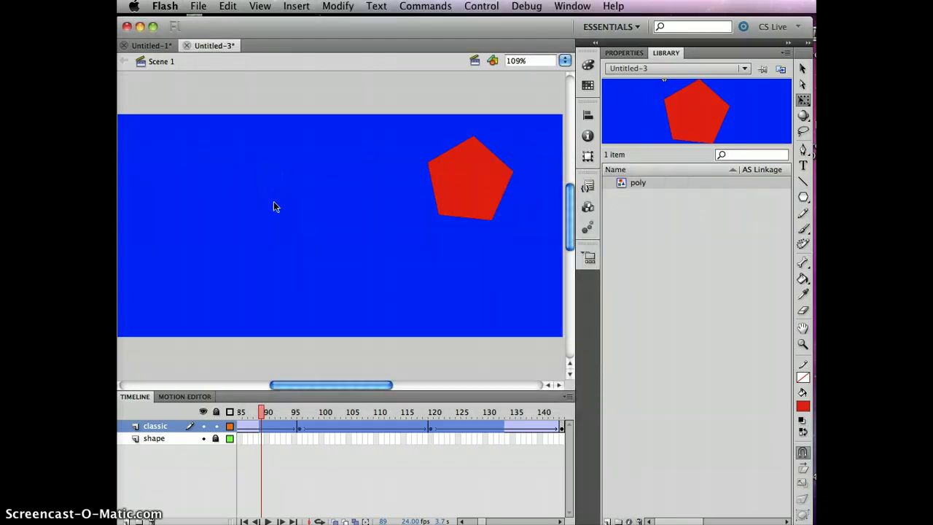
pyautogui.click(336, 486)
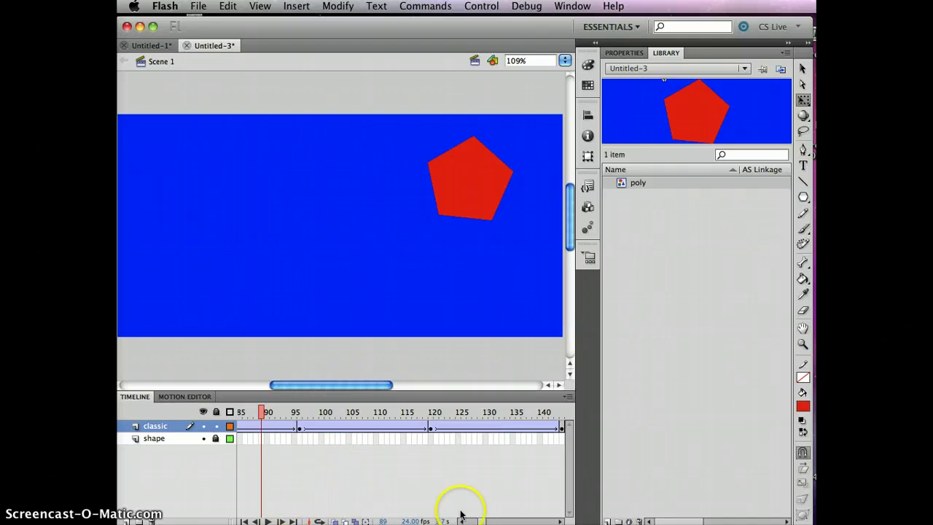
# Apply a 100% yellow tint (255, 255, 0) to the polygon instance at frame 96 of the classic layer
pyautogui.moveTo(485, 520); pyautogui.dragTo(481, 521)
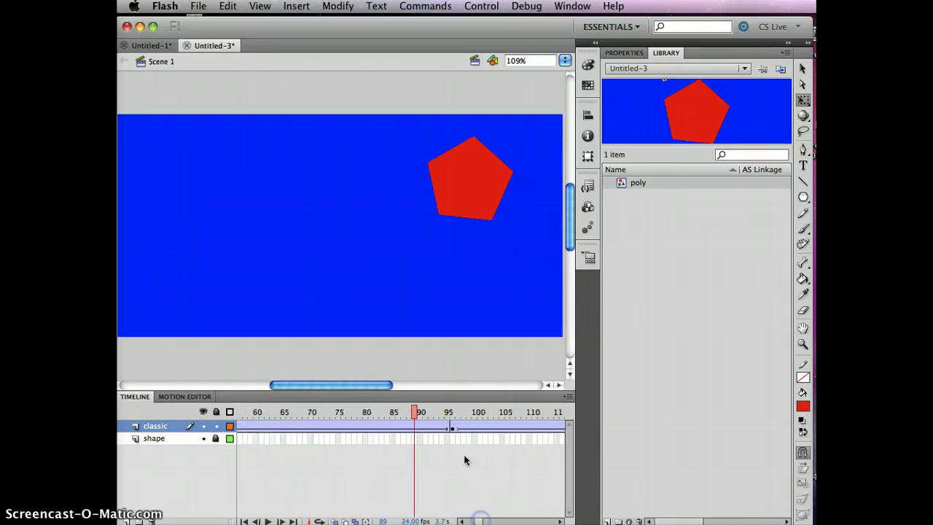
pyautogui.click(454, 431)
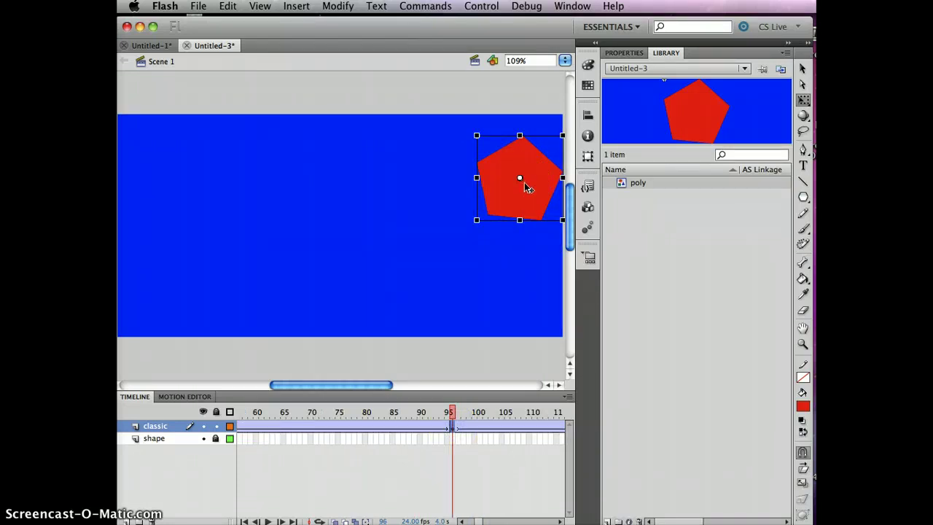
pyautogui.click(525, 291)
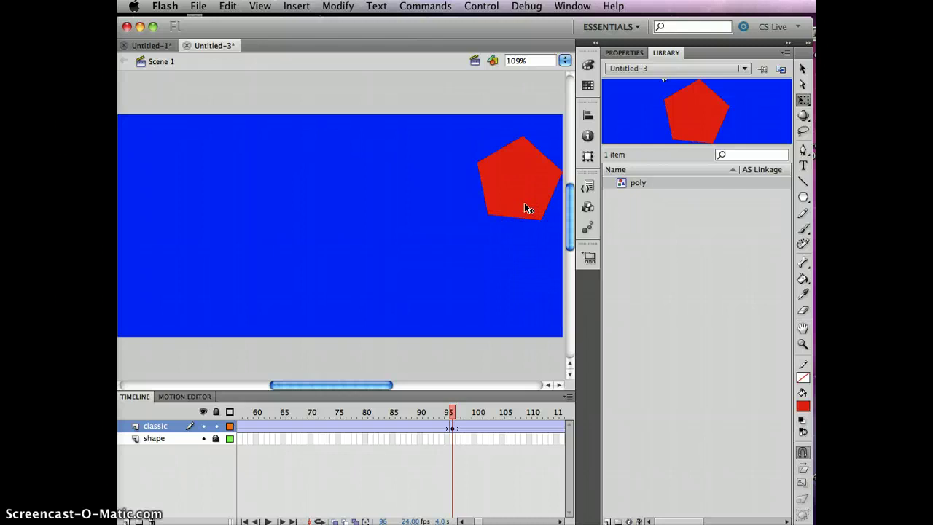
pyautogui.click(649, 187)
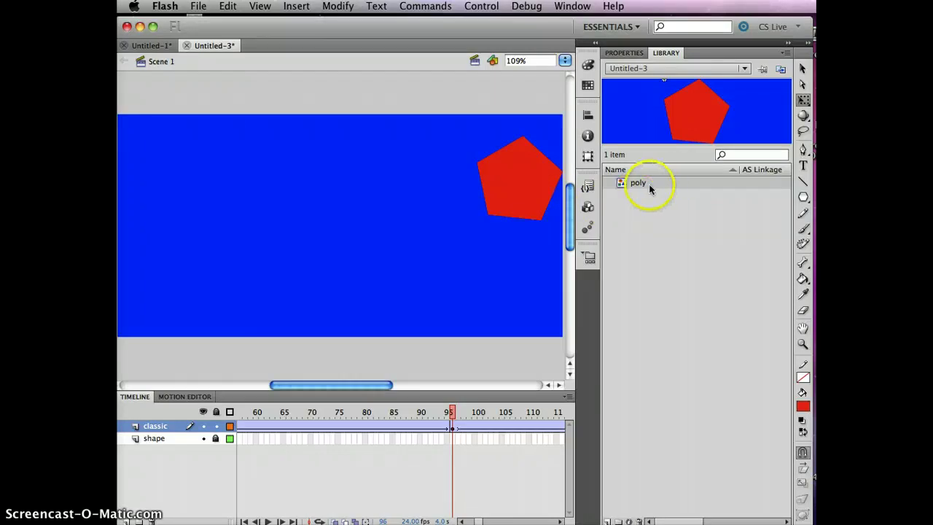
pyautogui.click(537, 179)
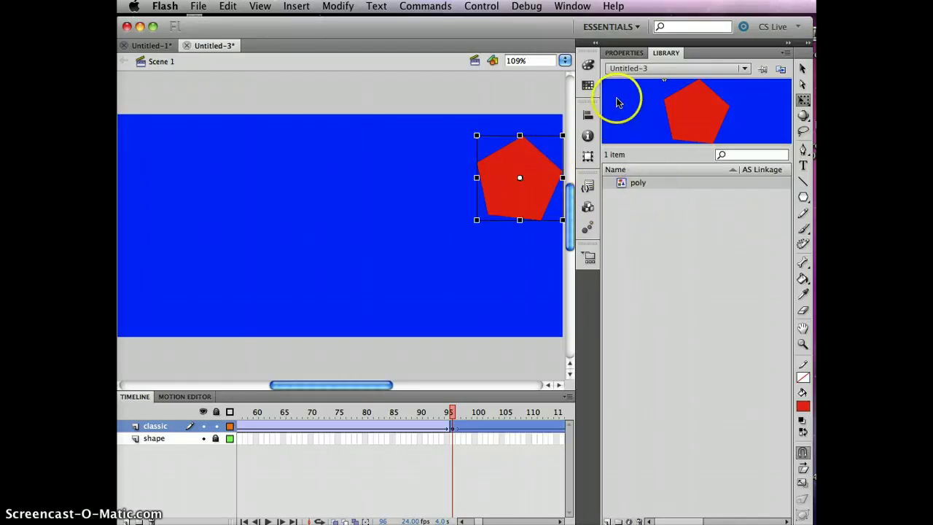
pyautogui.click(624, 56)
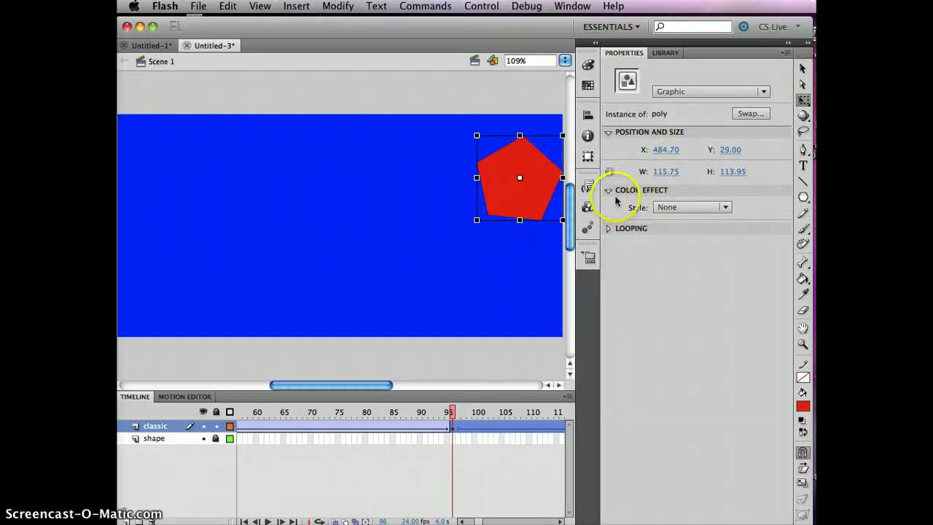
pyautogui.click(726, 209)
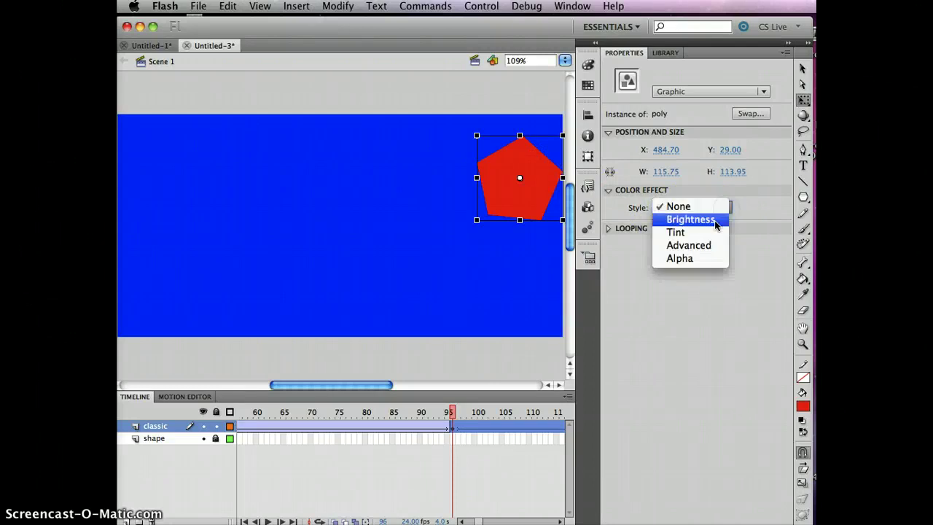
pyautogui.click(701, 232)
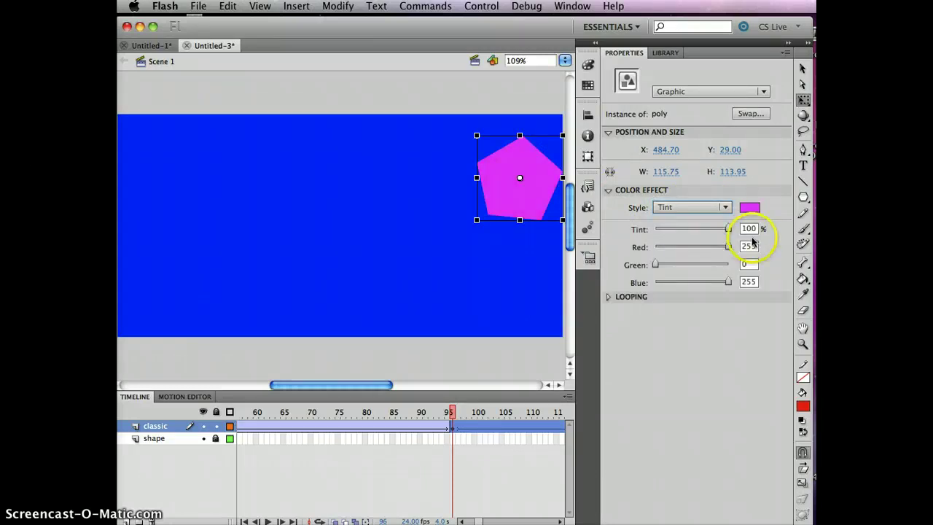
pyautogui.moveTo(719, 225); pyautogui.dragTo(757, 222)
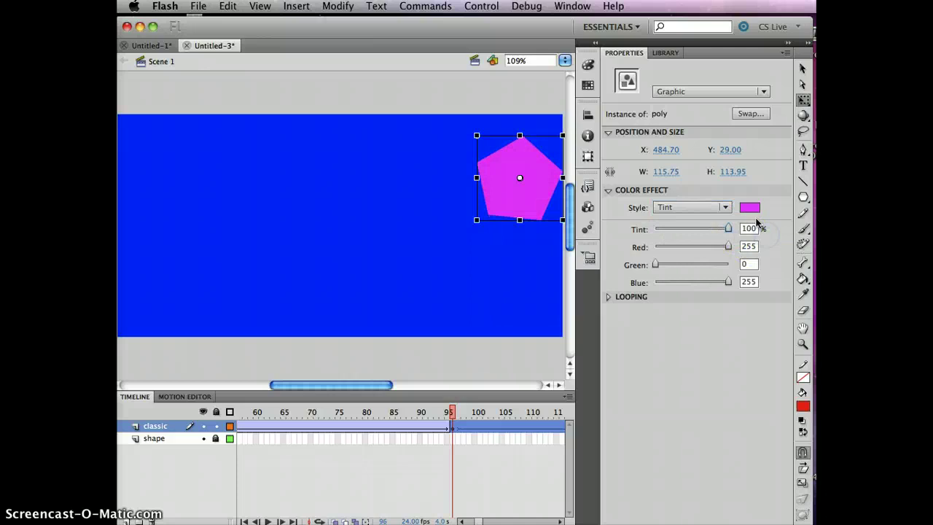
pyautogui.click(750, 208)
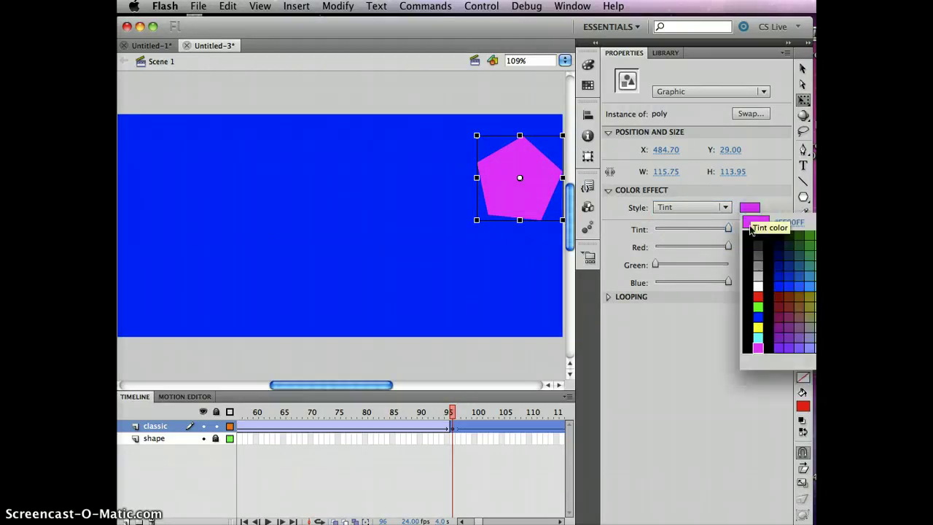
pyautogui.click(759, 327)
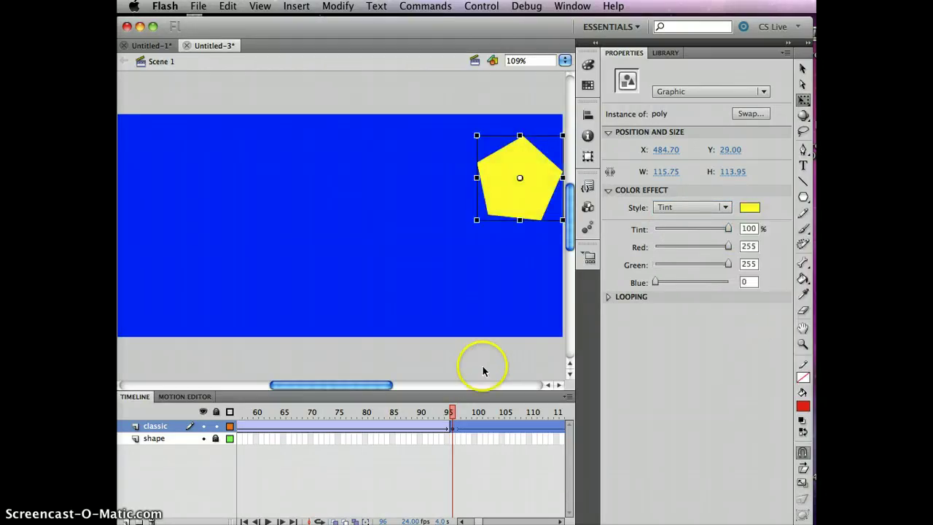
# Apply a 100% green tint (0, 255, 0) to the polygon instance at frame 120 of the classic layer
pyautogui.moveTo(452, 413); pyautogui.dragTo(536, 413)
pyautogui.moveTo(361, 436); pyautogui.dragTo(287, 430)
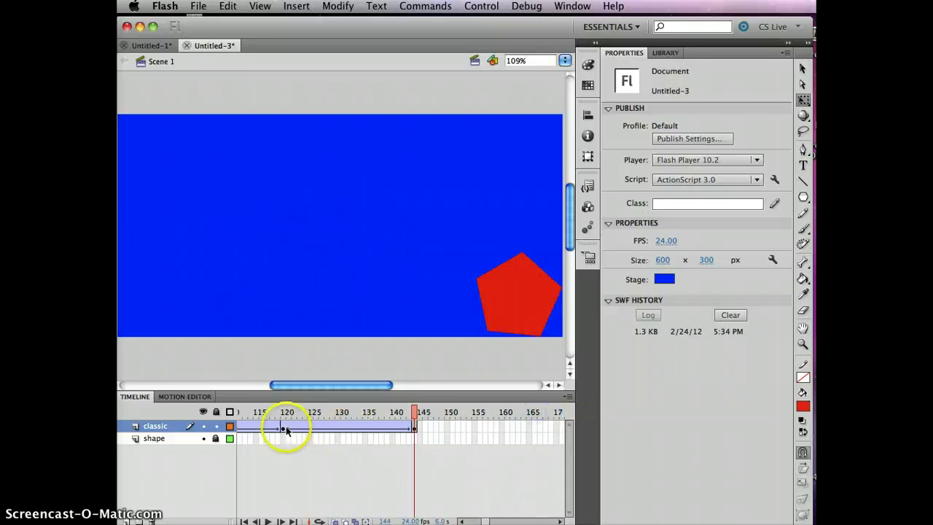
pyautogui.click(286, 430)
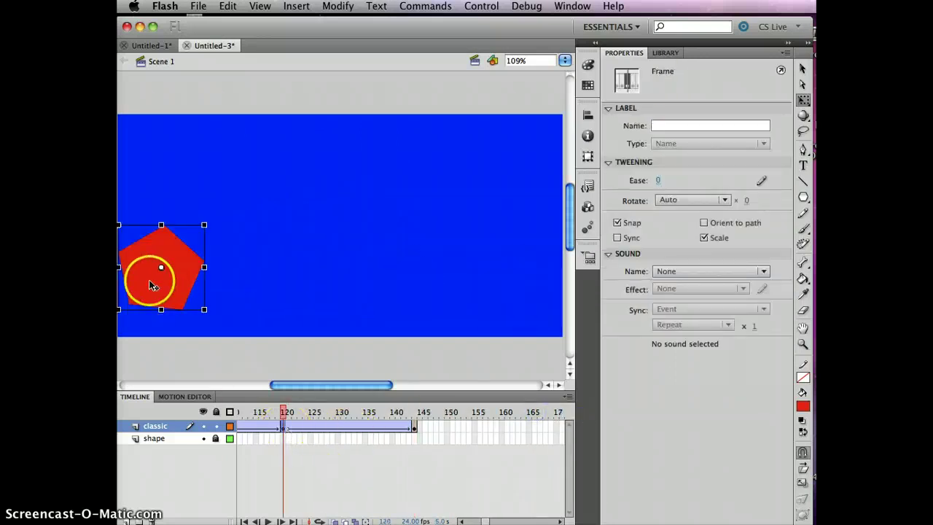
pyautogui.click(150, 284)
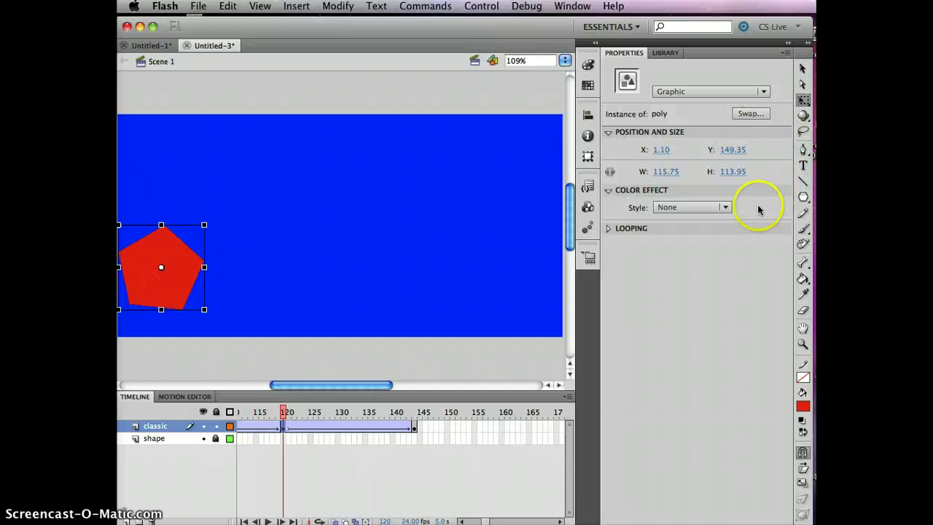
pyautogui.click(726, 208)
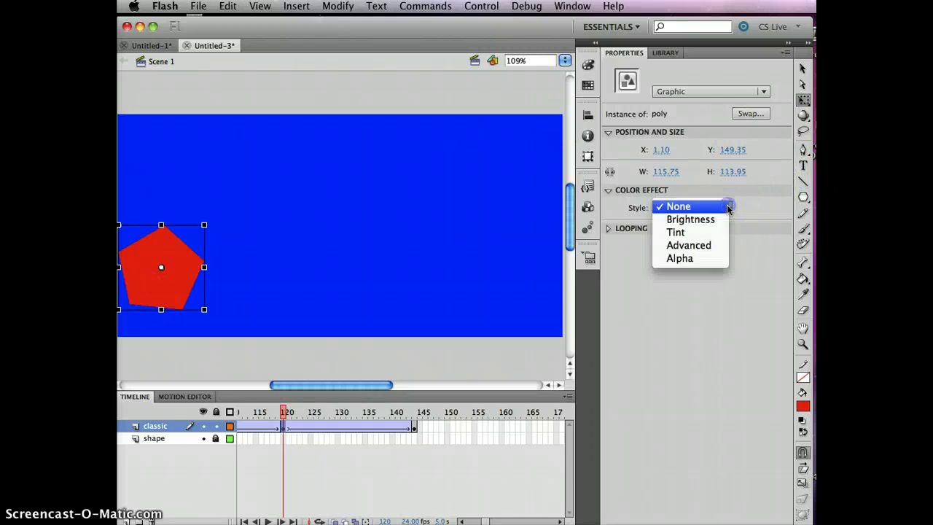
pyautogui.click(695, 233)
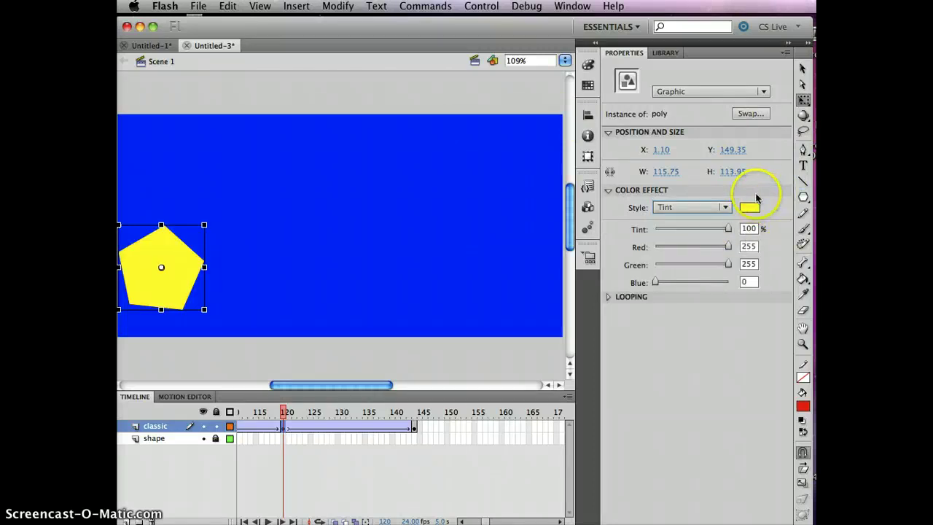
pyautogui.click(749, 207)
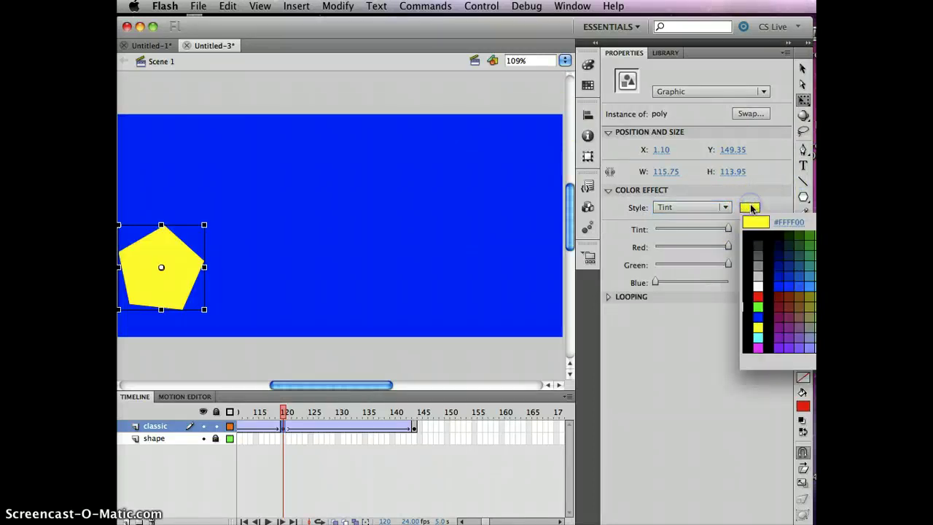
pyautogui.click(758, 305)
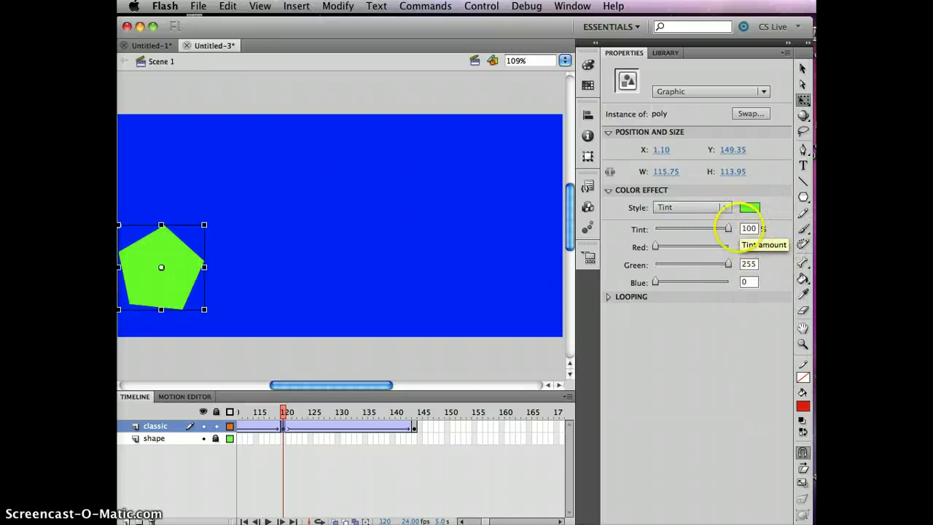
# Apply a 100% magenta tint (255, 0, 255) to the polygon instance at frame 144 of the classic layer
pyautogui.click(413, 428)
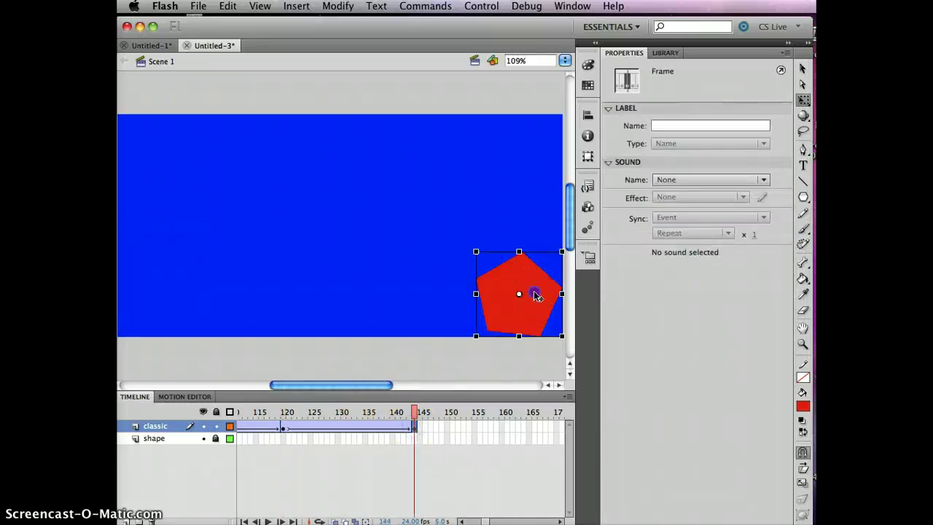
pyautogui.click(536, 296)
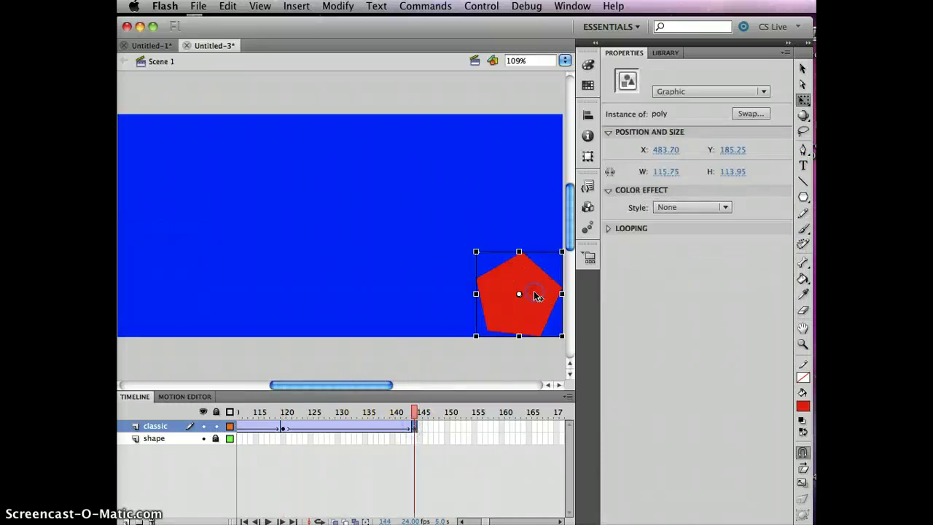
pyautogui.click(724, 208)
pyautogui.click(678, 228)
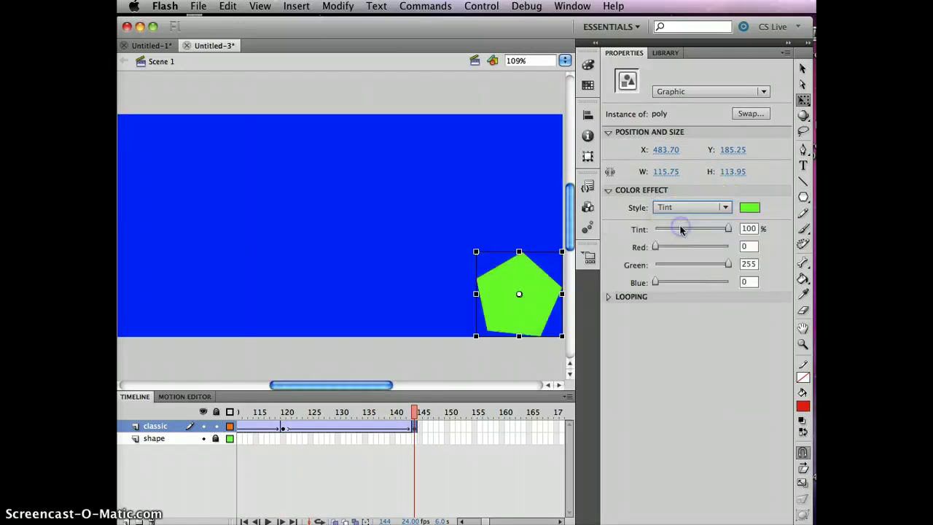
pyautogui.click(751, 208)
pyautogui.click(761, 346)
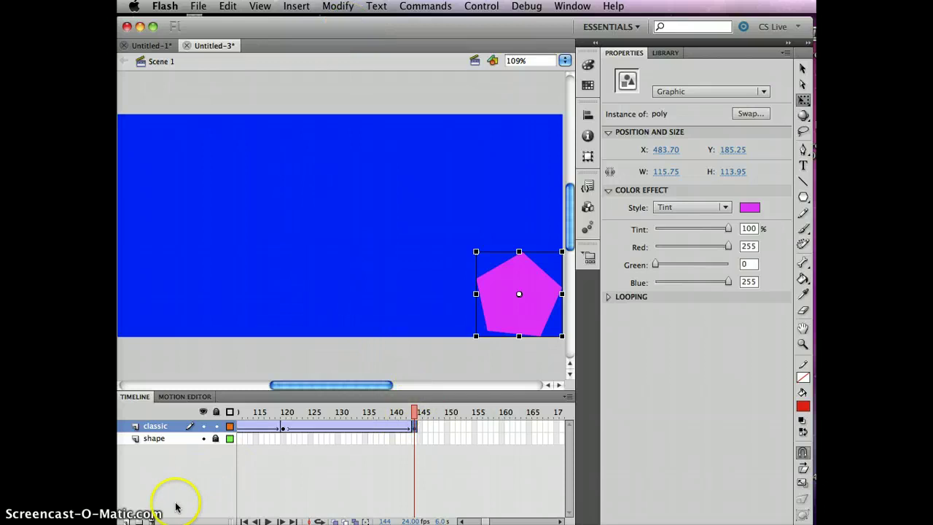
# Add a new layer above the classic layer and name it actions
pyautogui.click(124, 520)
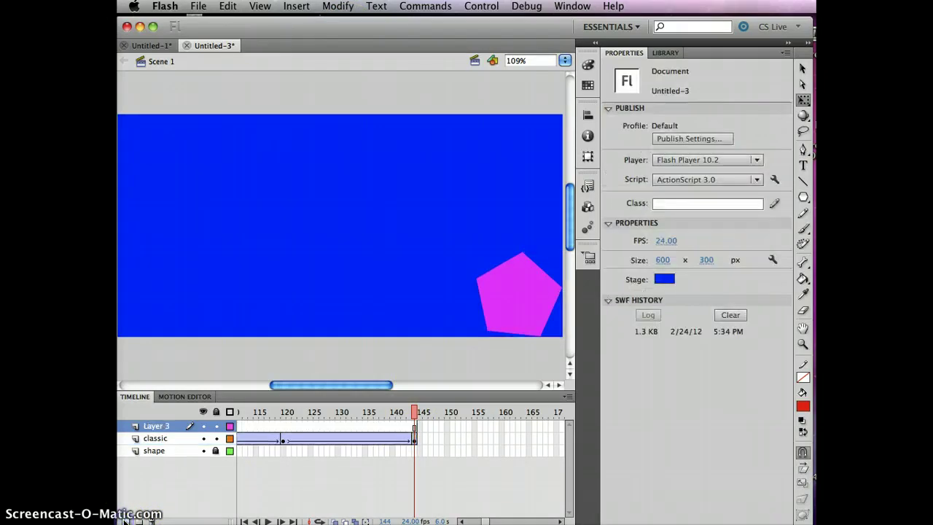
pyautogui.click(145, 426)
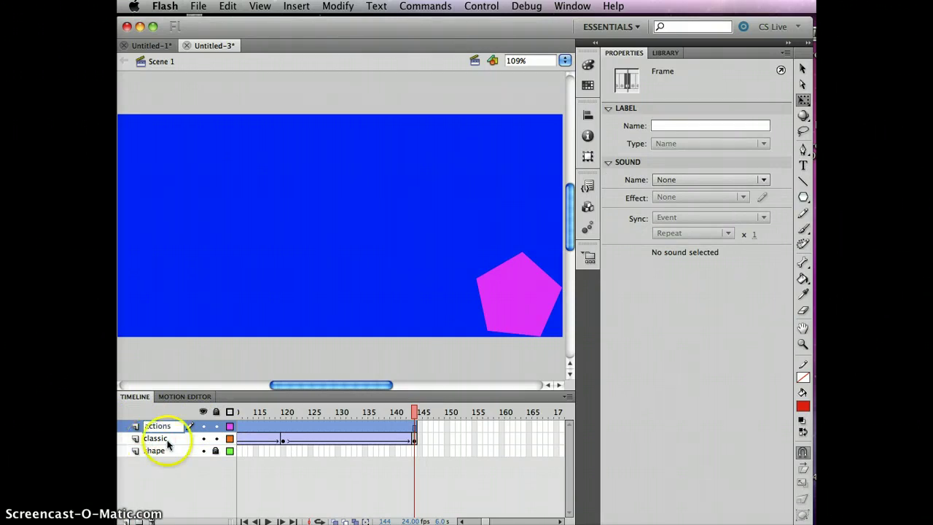
pyautogui.click(208, 504)
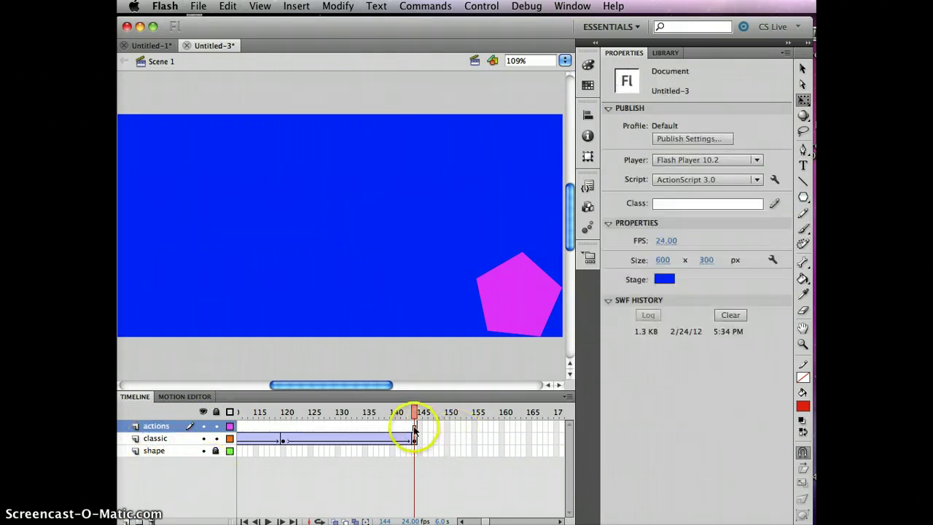
pyautogui.click(414, 426)
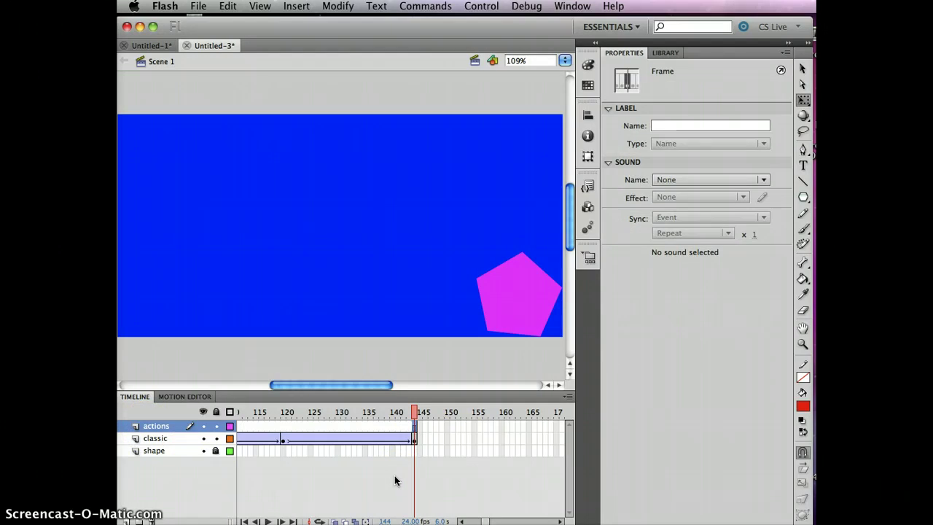
pyautogui.click(285, 467)
pyautogui.click(412, 427)
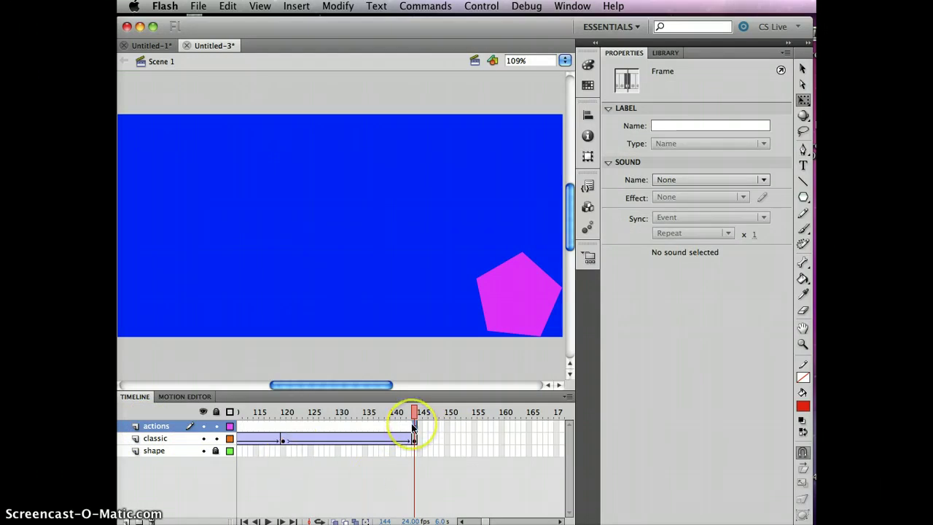
pyautogui.click(429, 469)
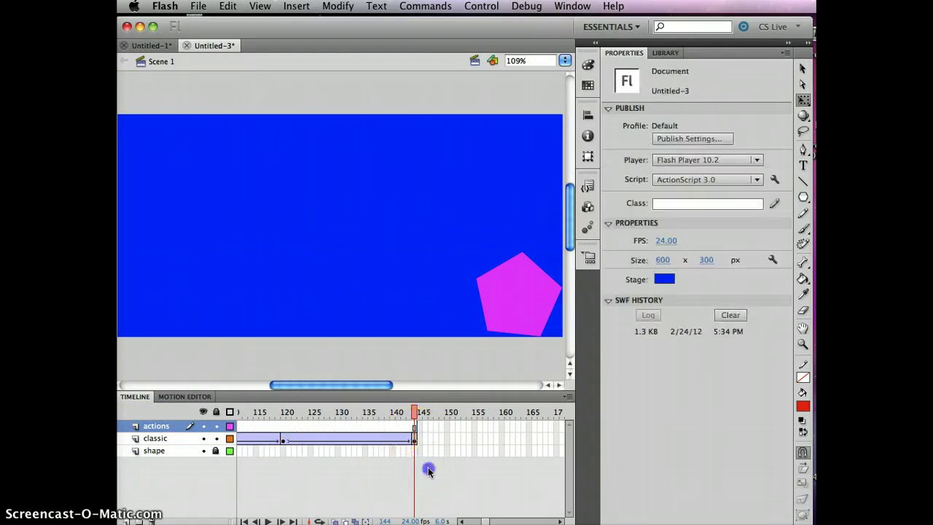
pyautogui.click(414, 428)
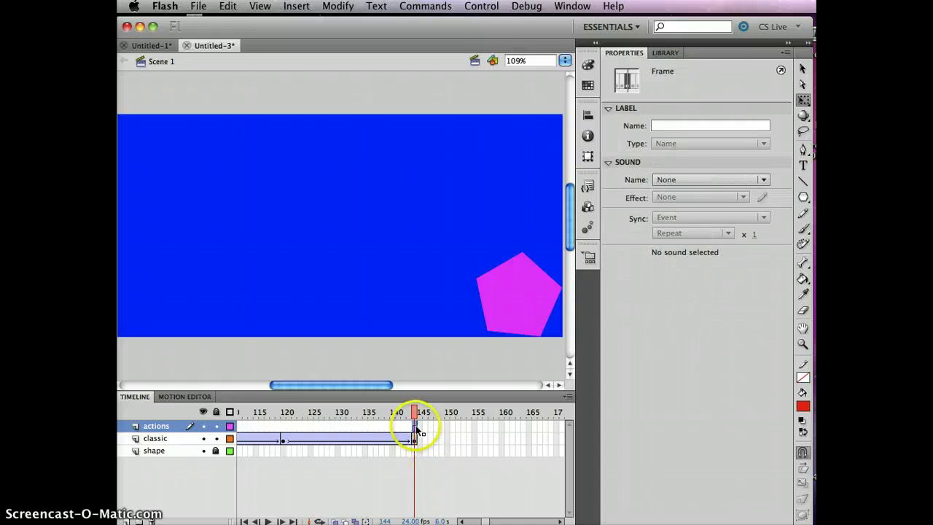
pyautogui.click(421, 461)
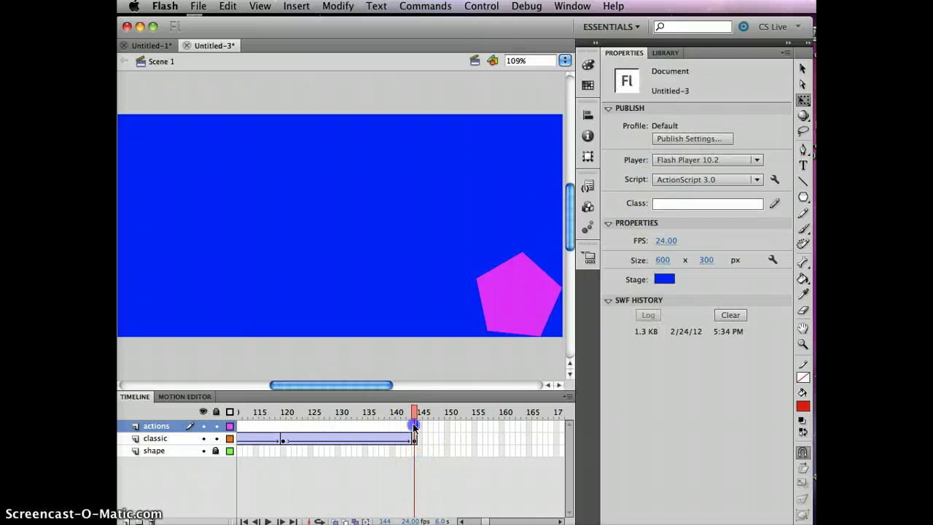
# Select frame 144 of the actions layer, add the frame script stop(); in the Actions editor, and close the editor
pyautogui.click(414, 426)
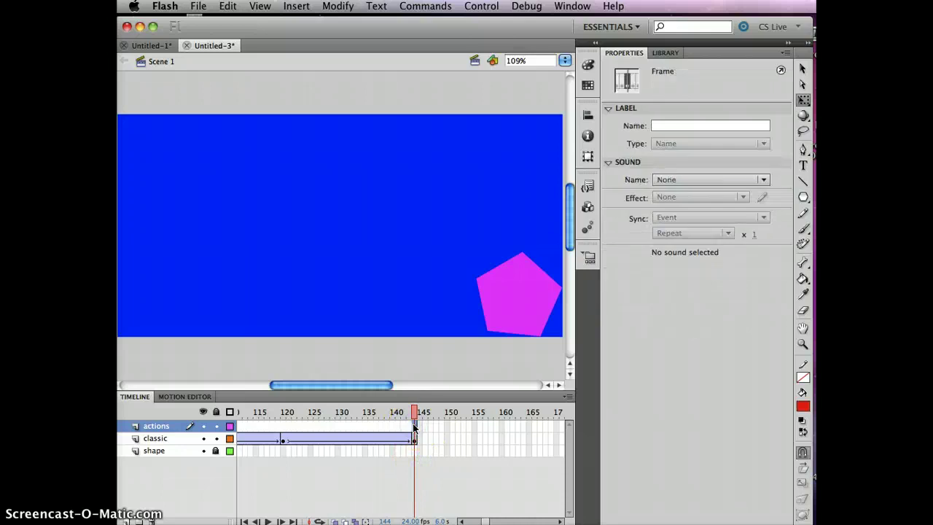
pyautogui.click(572, 6)
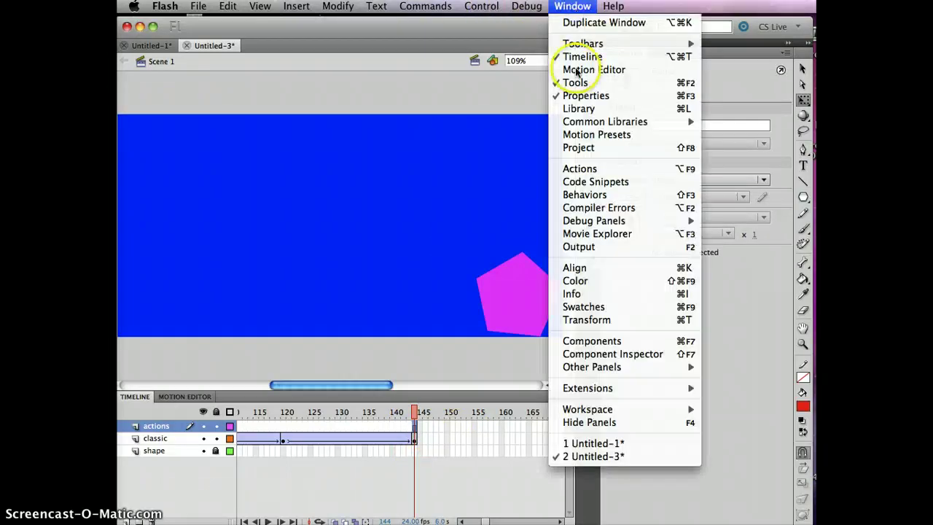
pyautogui.click(581, 168)
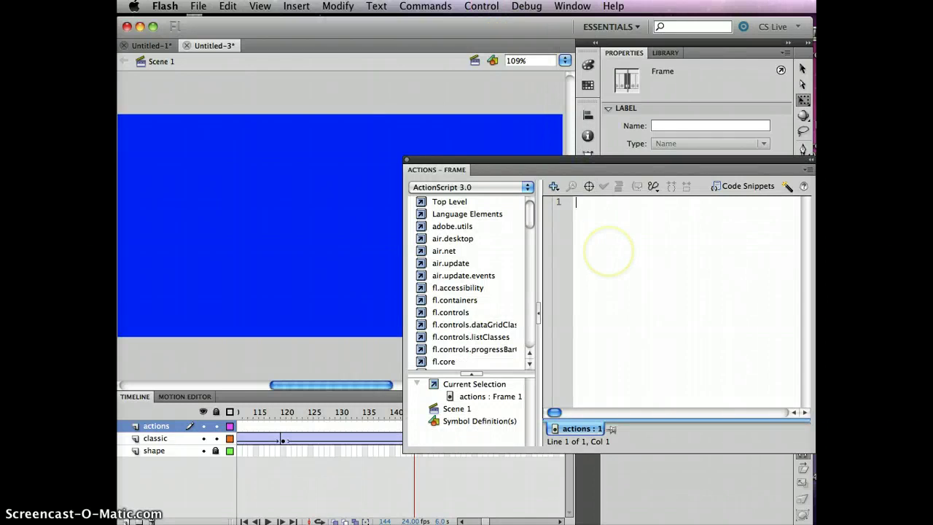
pyautogui.write('stop')
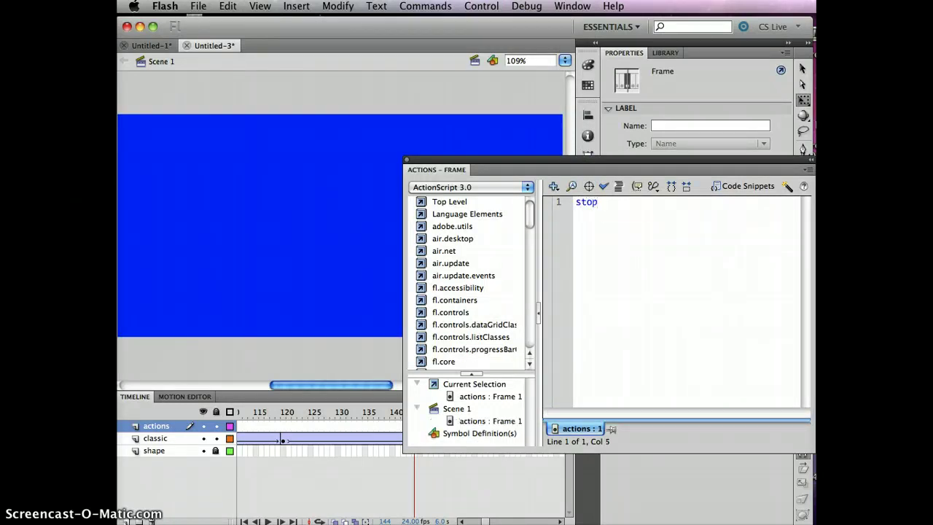
pyautogui.write('();')
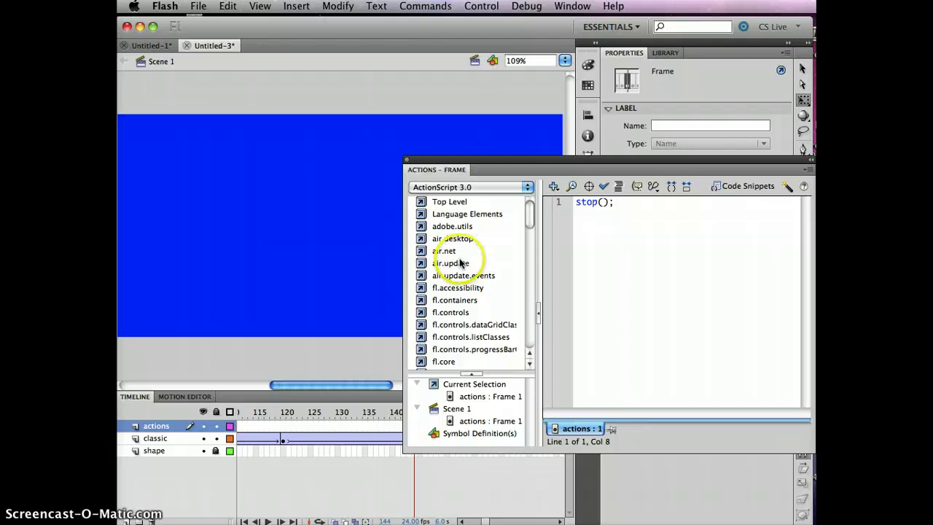
pyautogui.click(357, 241)
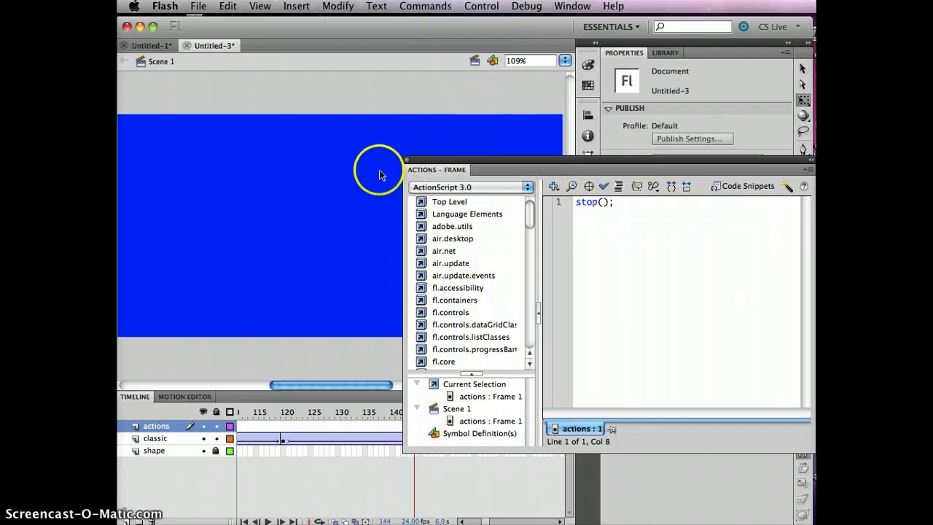
pyautogui.click(407, 160)
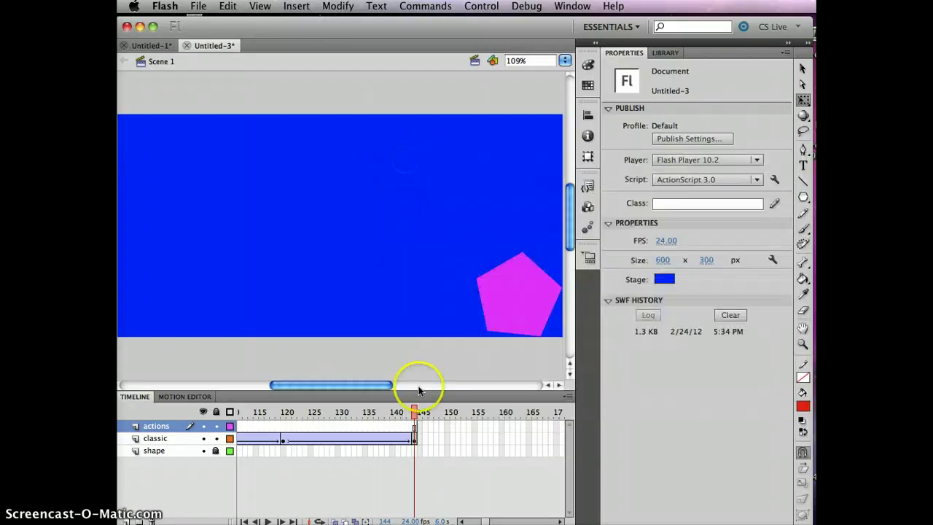
# Test the movie to check where the stop action halts playback, and close the preview
pyautogui.press('super+Return')
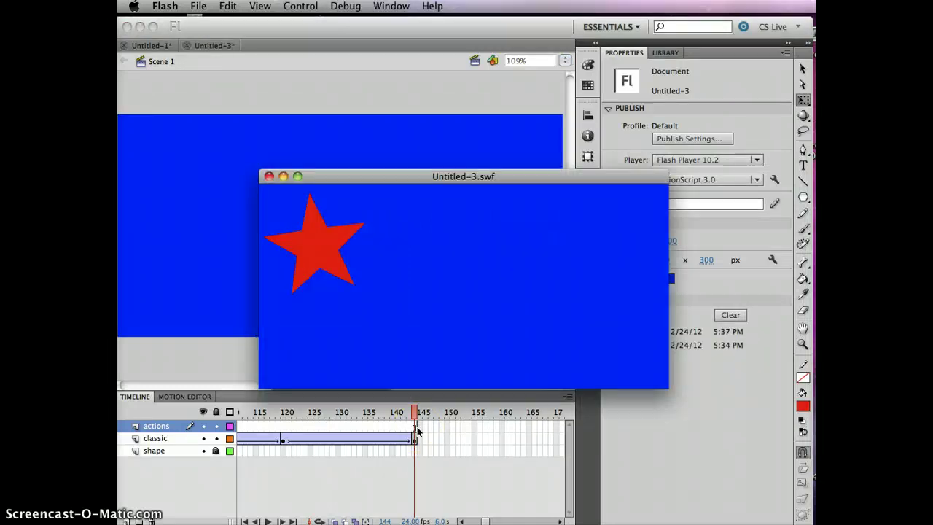
pyautogui.click(269, 177)
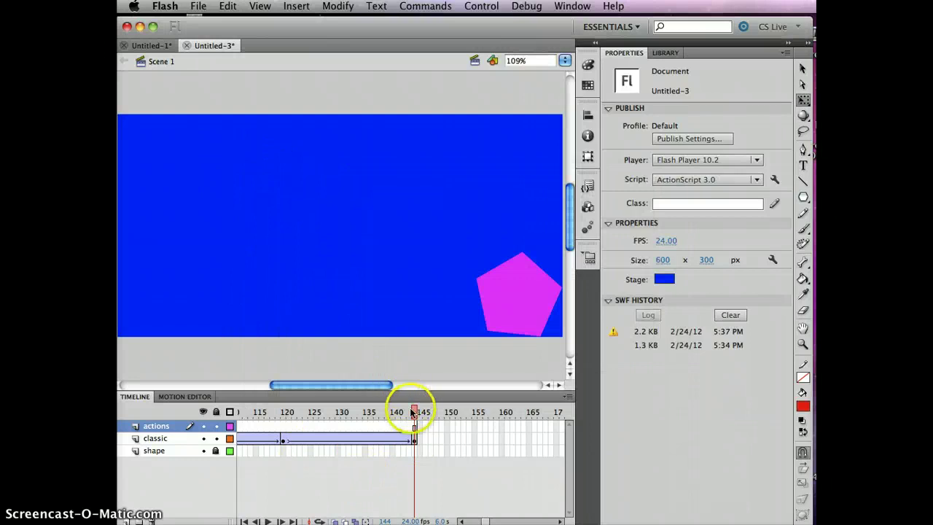
# Move the keyframe holding the stop action on the actions layer from frame 1 to the end of the animation
pyautogui.click(415, 426)
pyautogui.moveTo(415, 413); pyautogui.dragTo(237, 404)
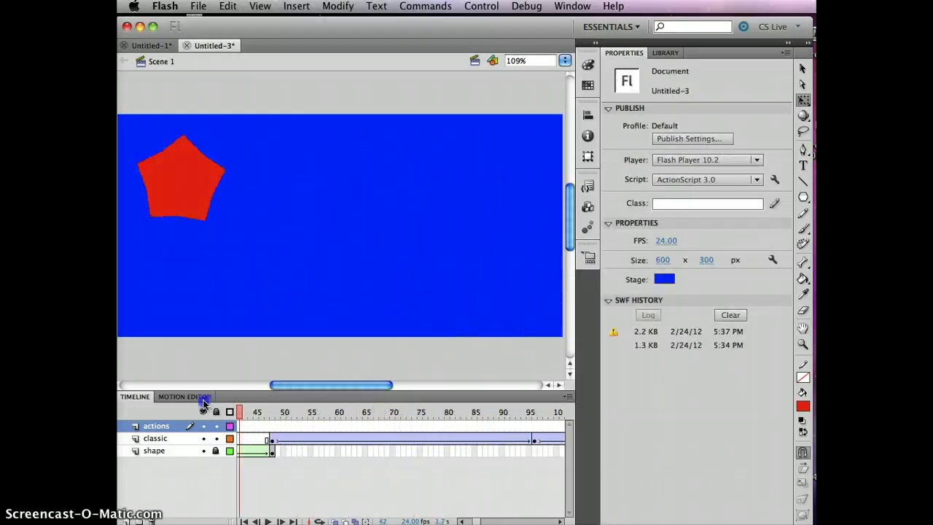
pyautogui.click(254, 432)
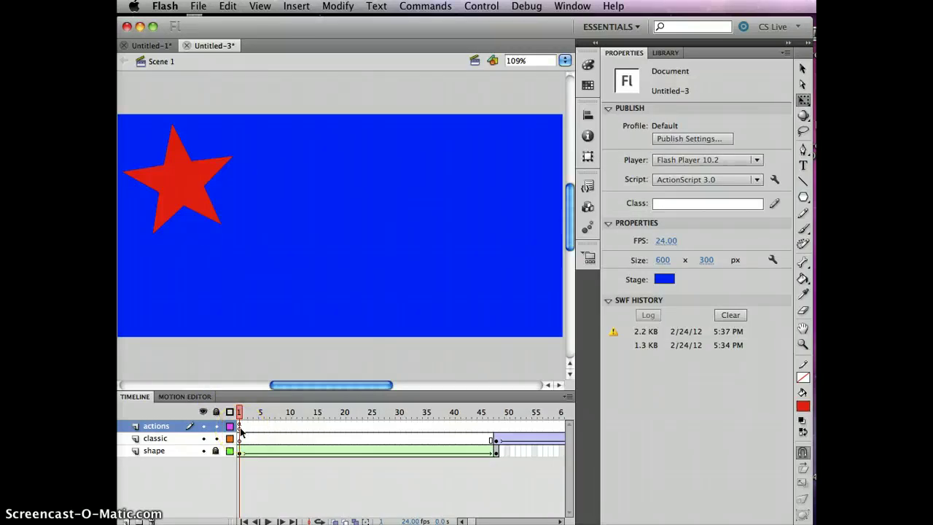
pyautogui.click(241, 428)
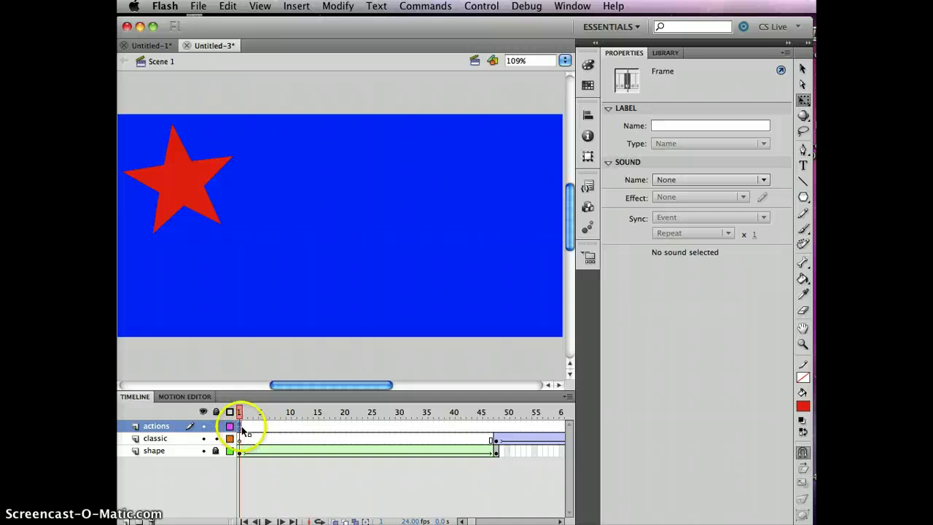
pyautogui.click(262, 428)
pyautogui.click(241, 427)
pyautogui.moveTo(241, 428); pyautogui.dragTo(125, 413)
pyautogui.click(366, 412)
pyautogui.click(215, 422)
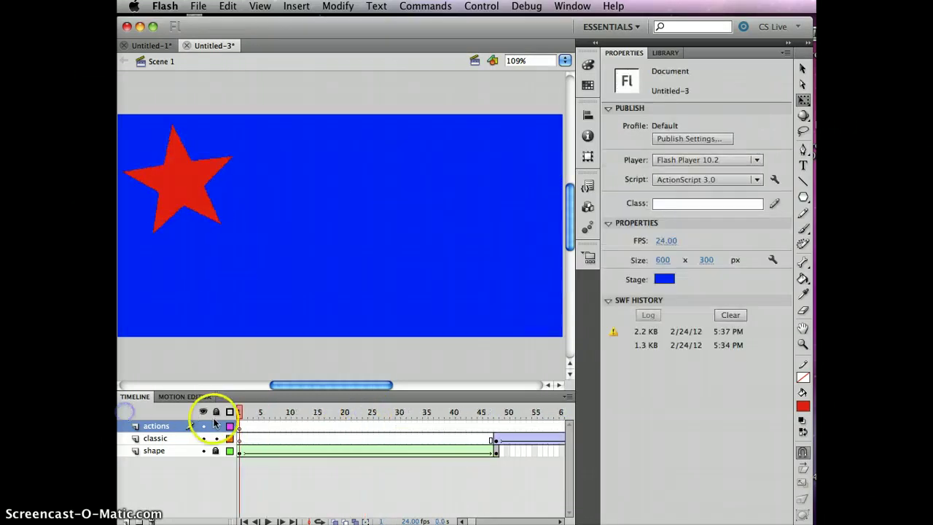
# Test the movie with the moved stop action through to its final frame, and close the preview
pyautogui.press('super+Return')
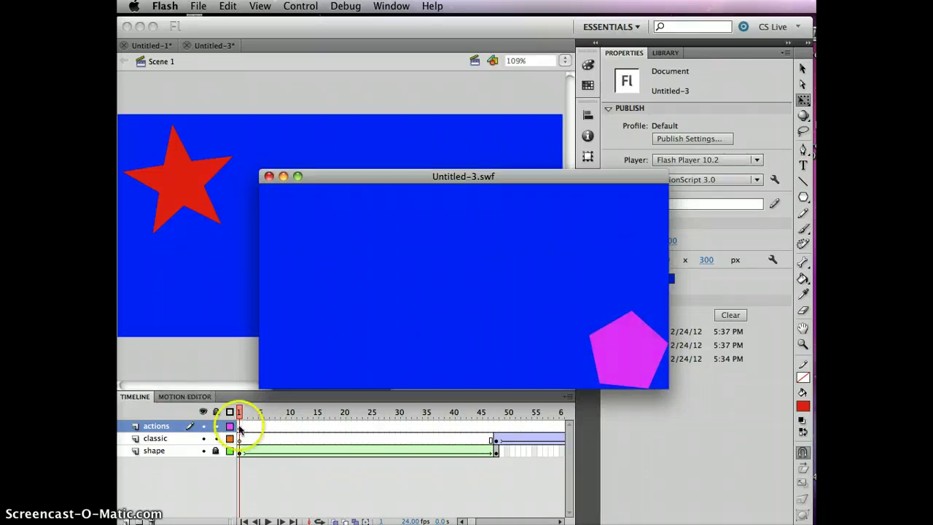
pyautogui.click(269, 175)
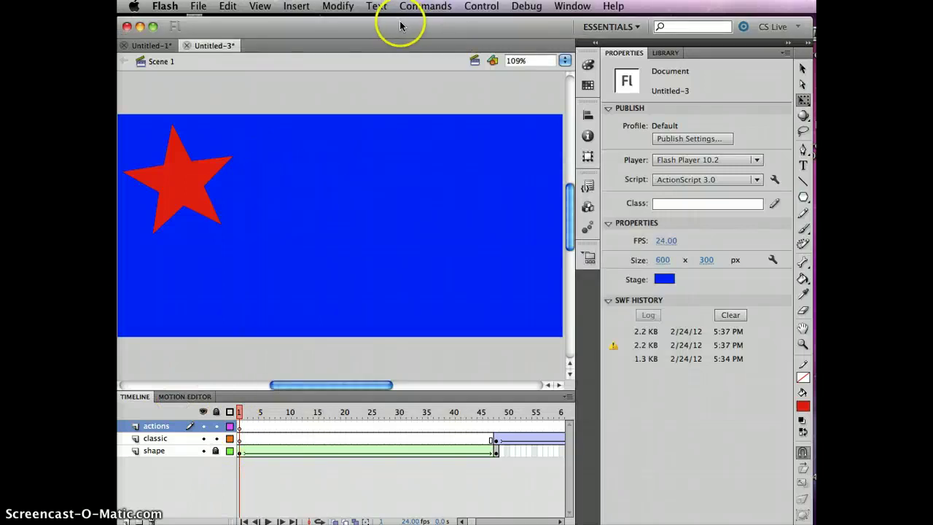
pyautogui.moveTo(399, 26); pyautogui.dragTo(403, 24)
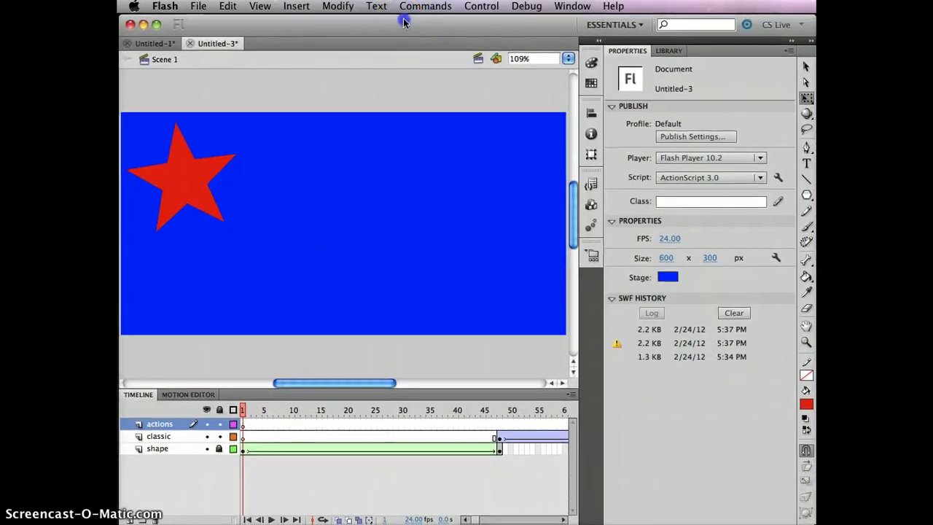